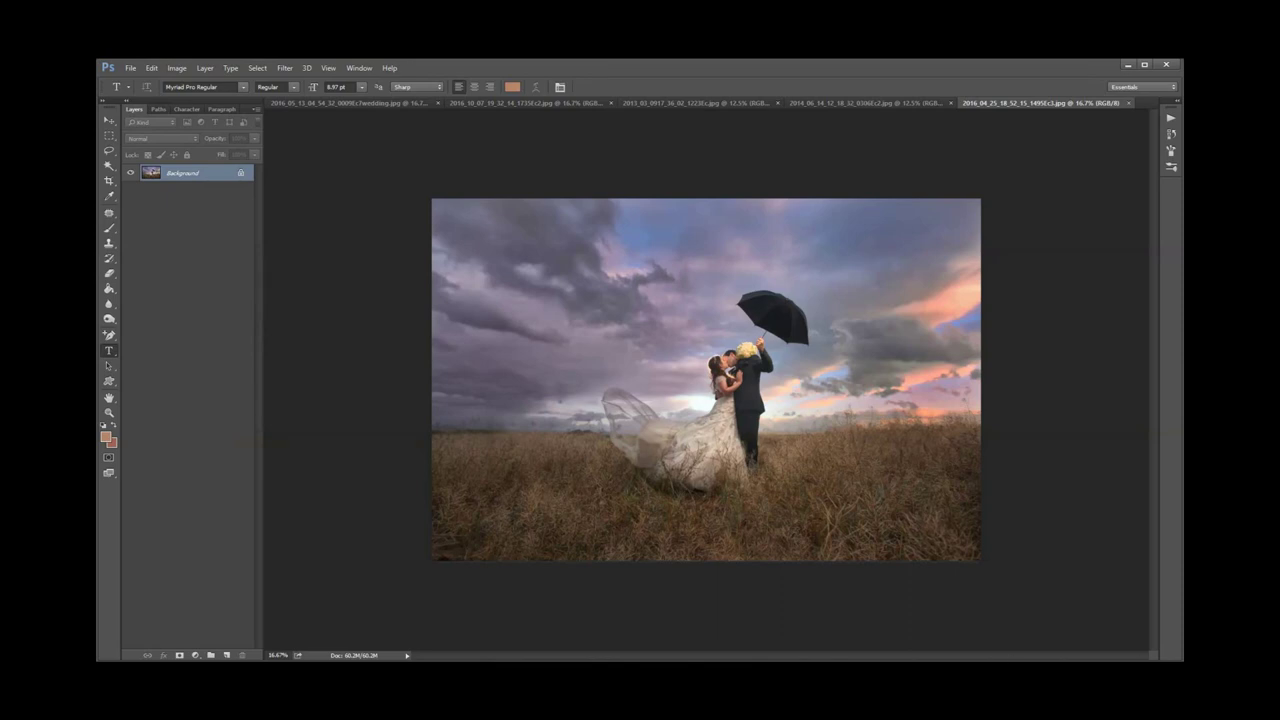
Compare the SpyderX Elite and SpyderX Pro ($169.99) calibrator listings on Amazon, then close Chrome
{"action": "key", "text": "alt+Tab"}
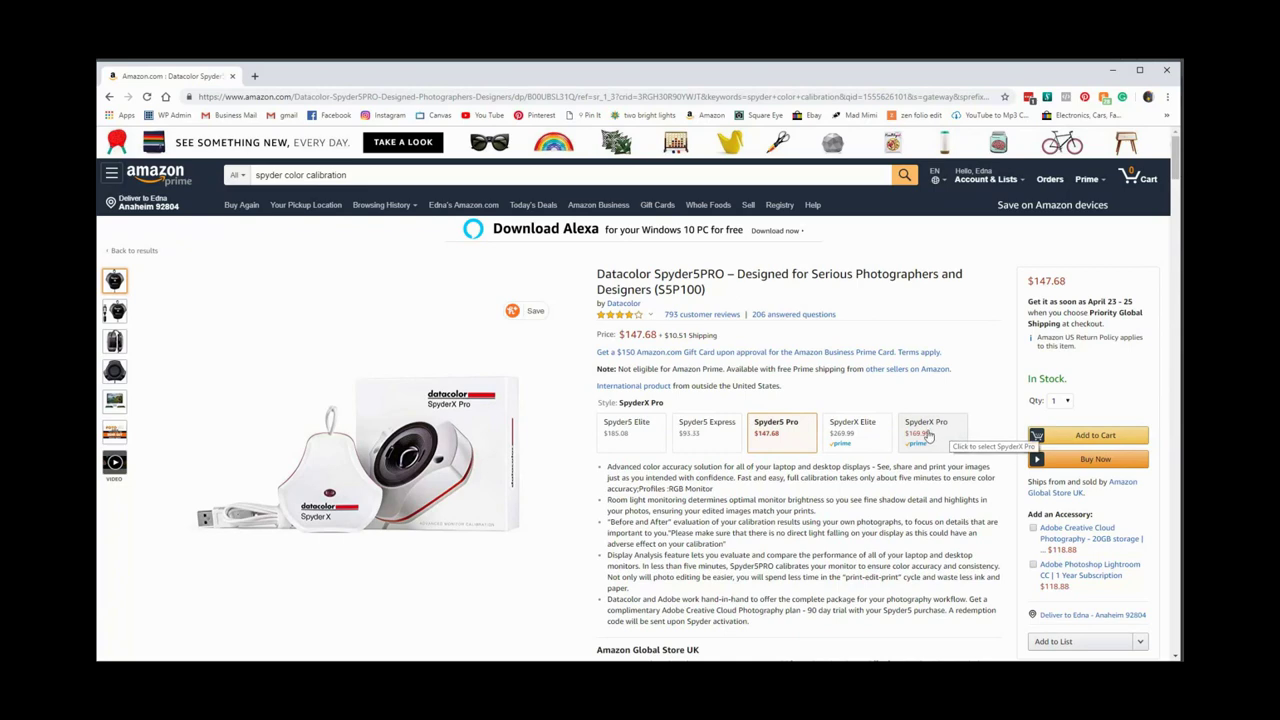
{"action": "left_click", "coordinate": [866, 438]}
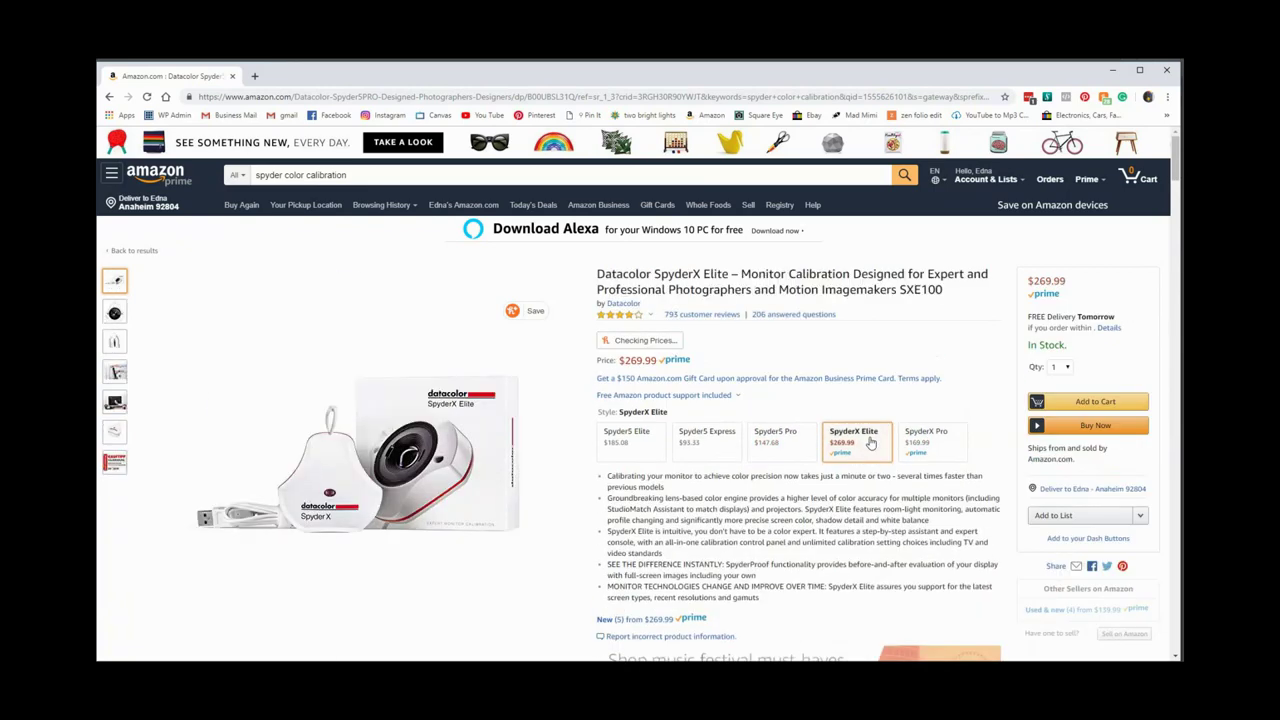
{"action": "left_click", "coordinate": [954, 465]}
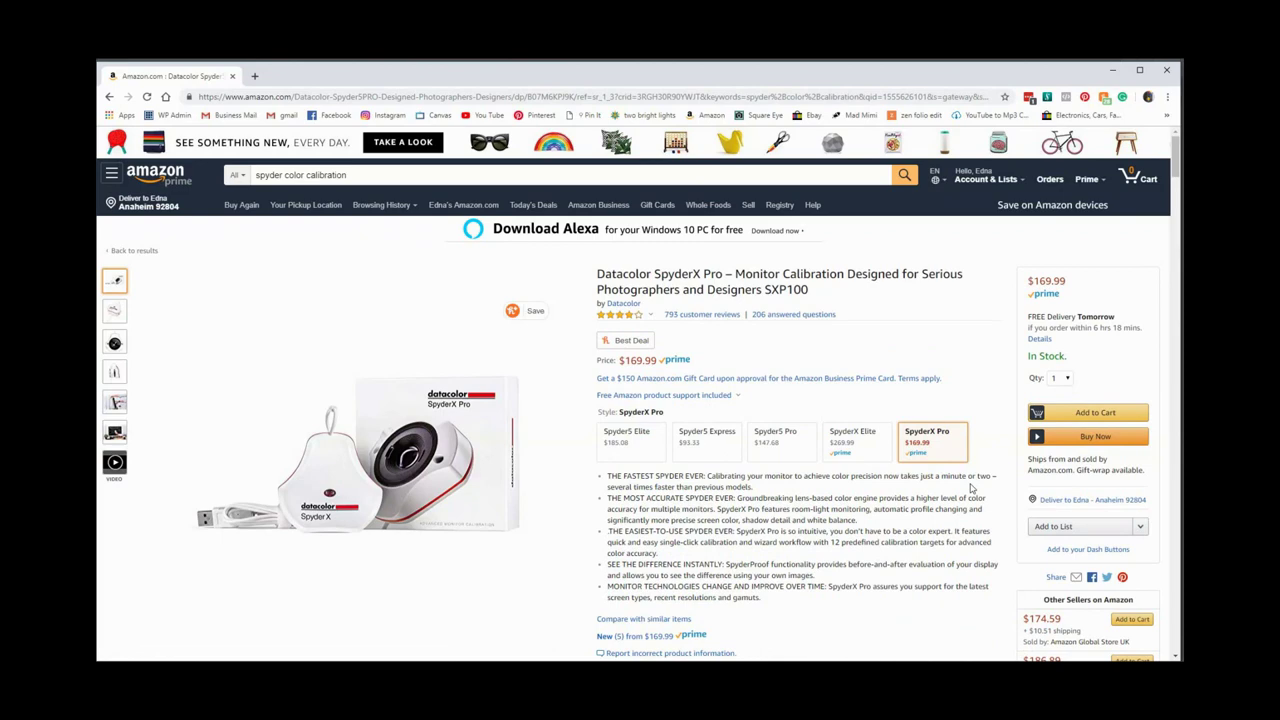
{"action": "left_click", "coordinate": [1168, 71]}
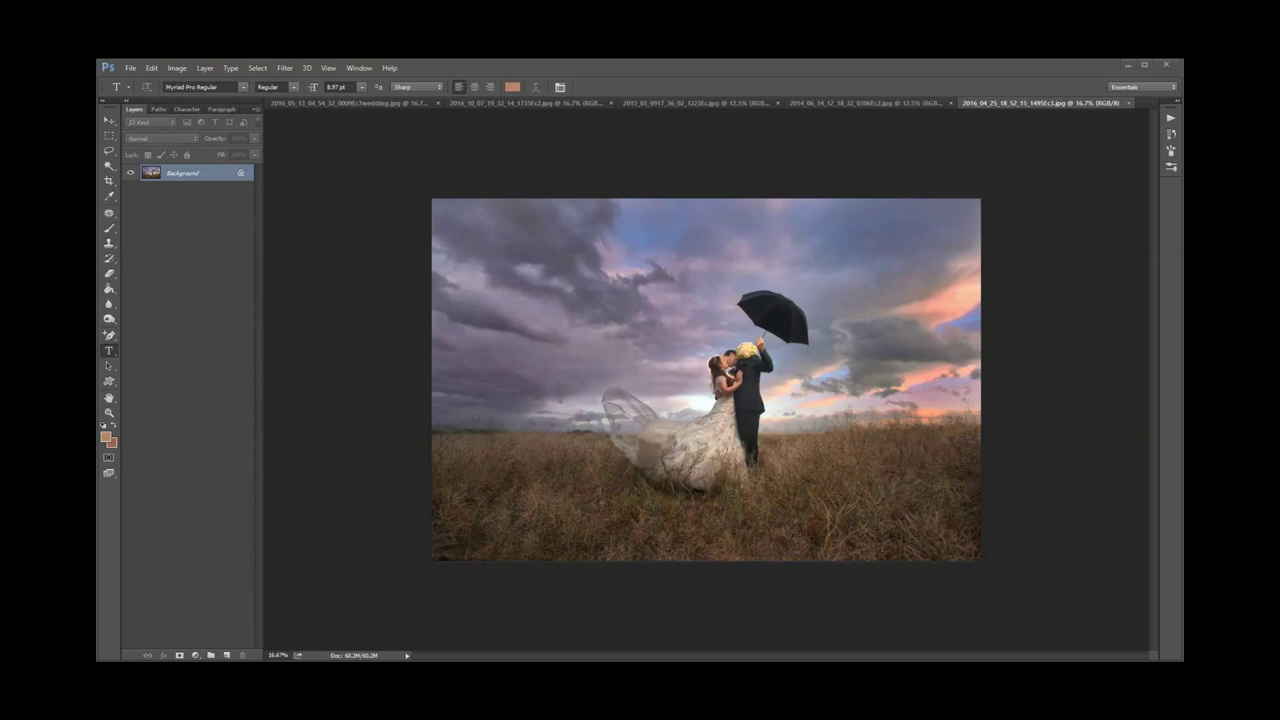
Flip through the beach bride, standing bride, umbrella couple, groom and mountain bride photos, then show the Color Correction folder
{"action": "left_click", "coordinate": [400, 104]}
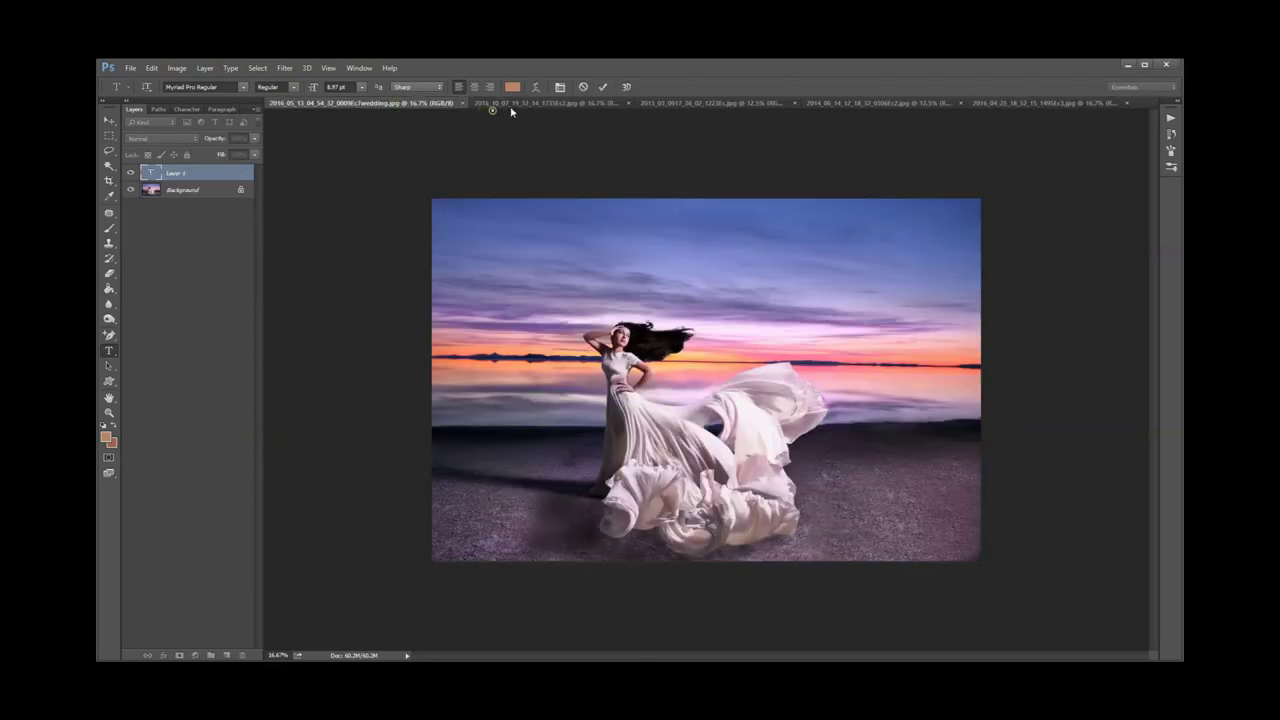
{"action": "left_click", "coordinate": [513, 104]}
{"action": "left_click", "coordinate": [830, 103]}
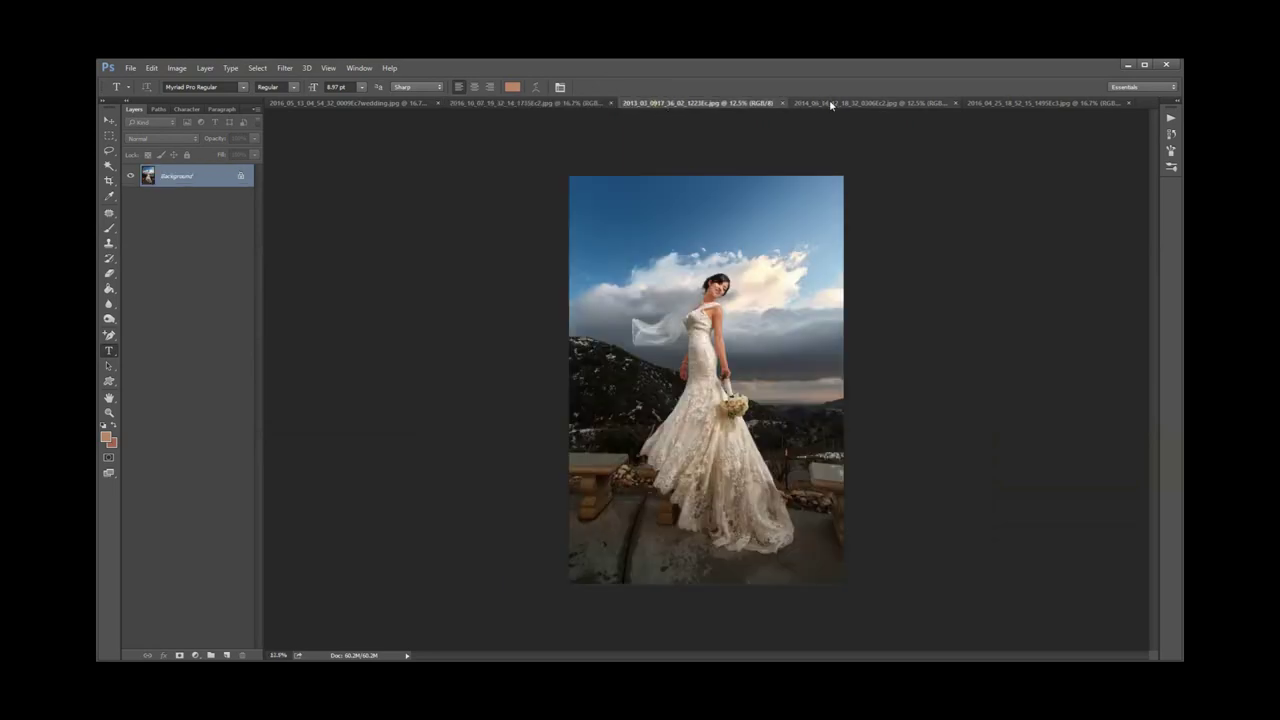
{"action": "left_click", "coordinate": [1024, 103]}
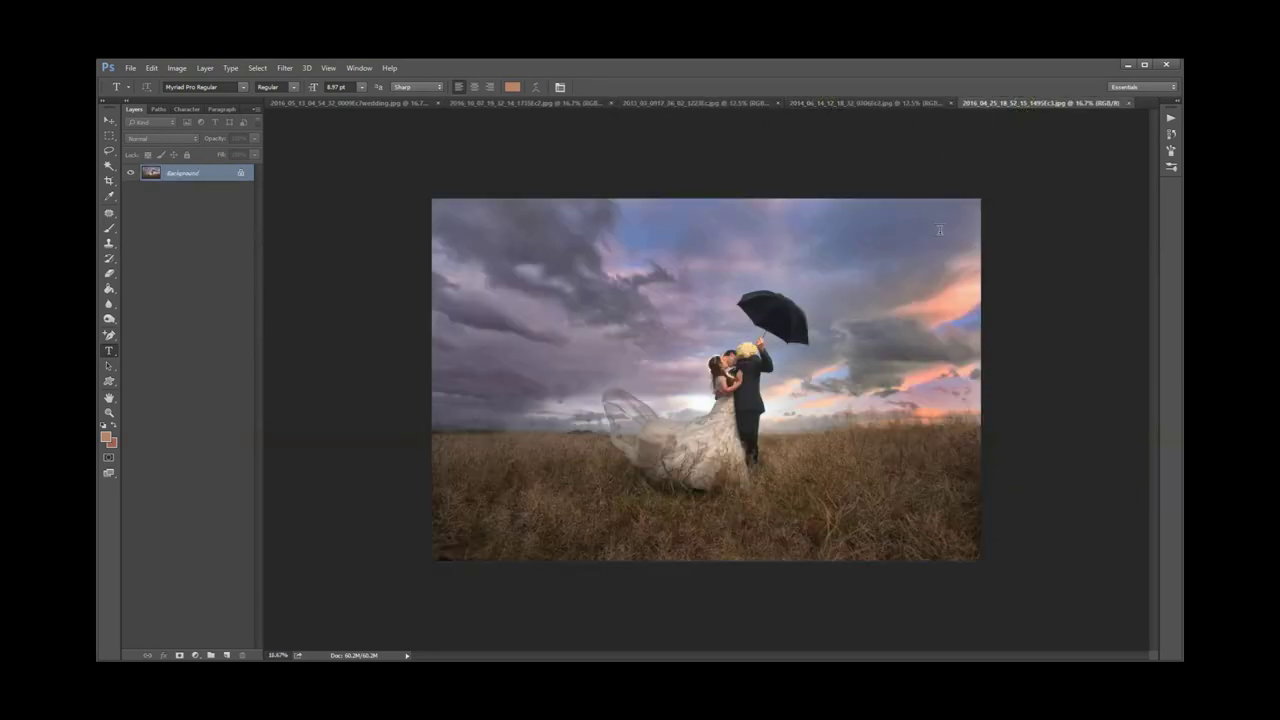
{"action": "left_click", "coordinate": [846, 107]}
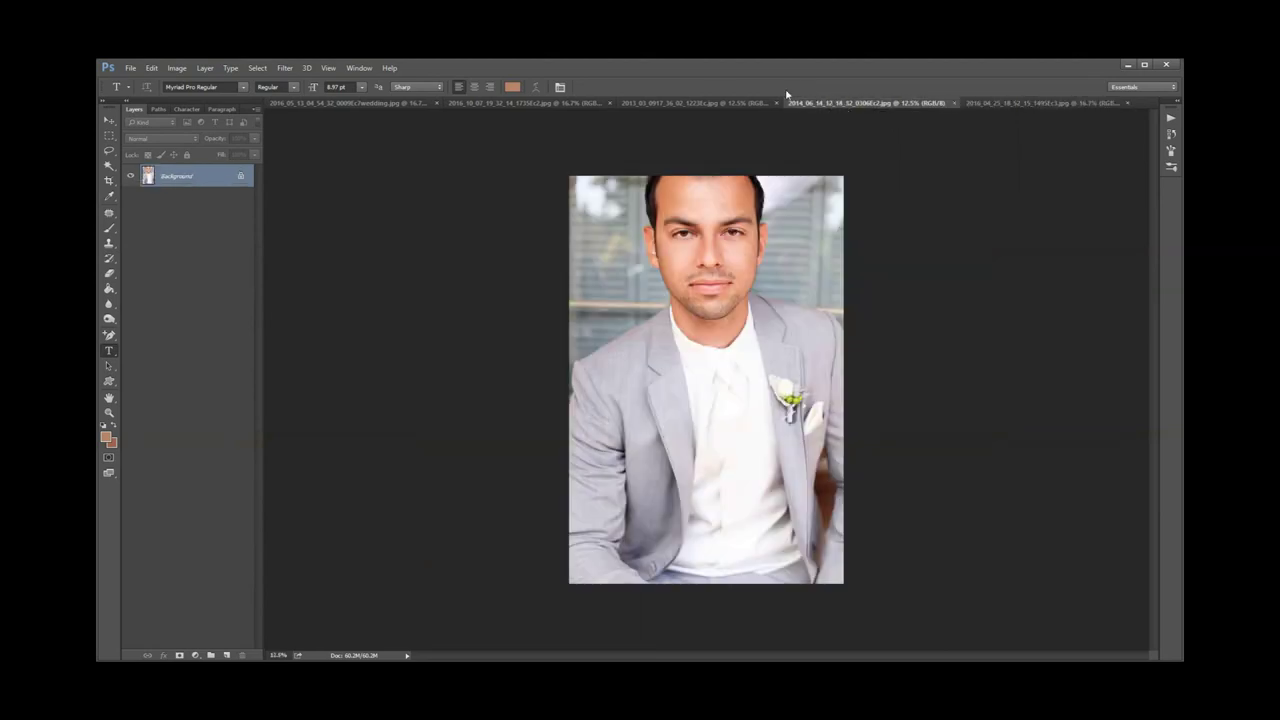
{"action": "left_click", "coordinate": [688, 103]}
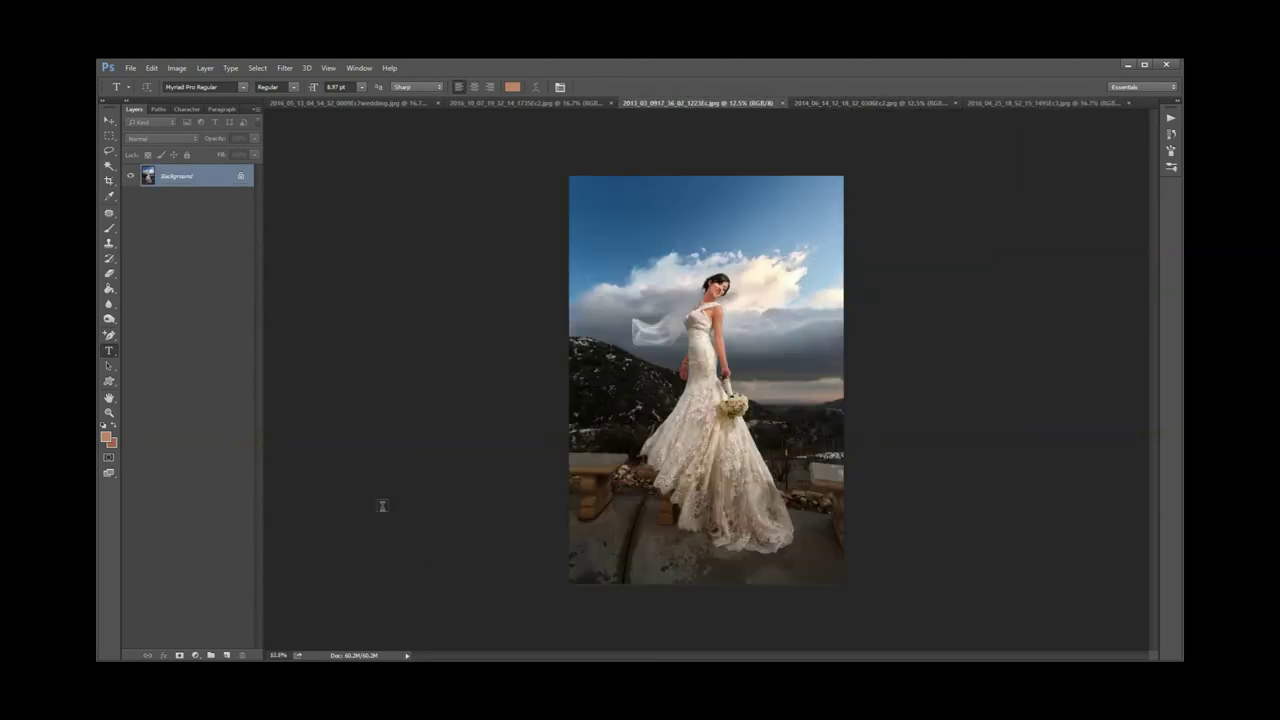
{"action": "mouse_move", "coordinate": [212, 648]}
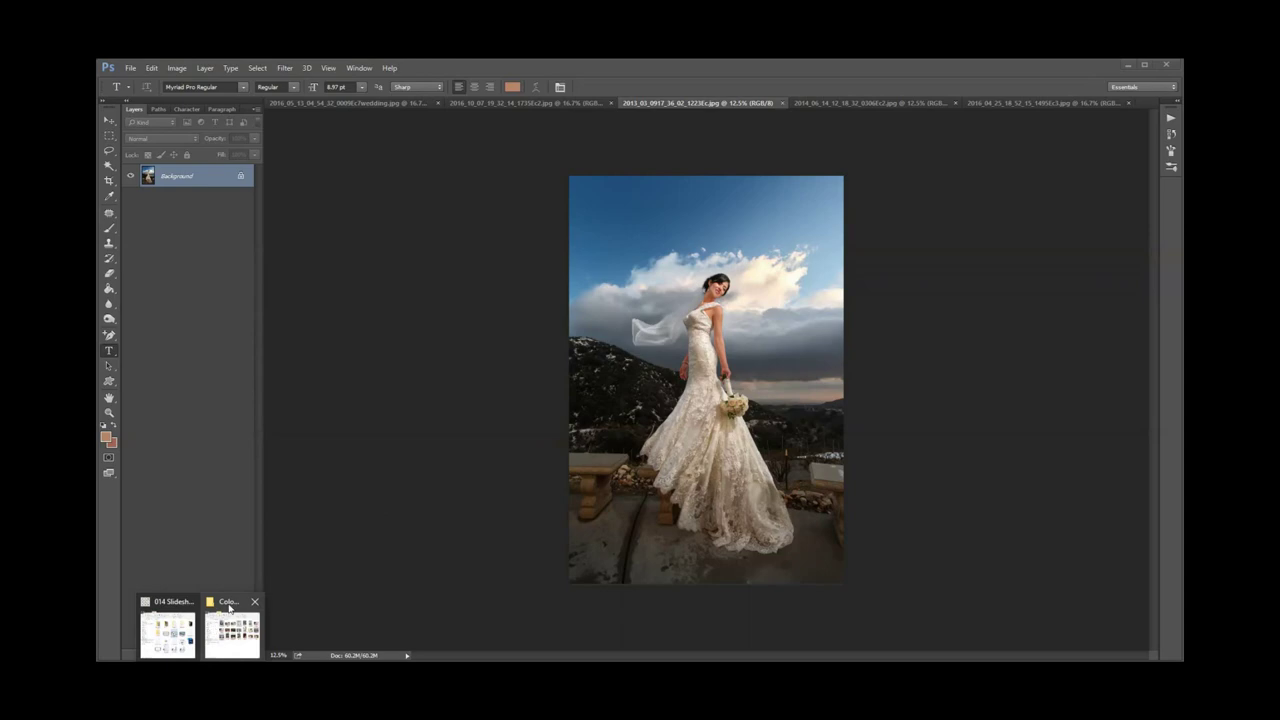
{"action": "left_click", "coordinate": [226, 610]}
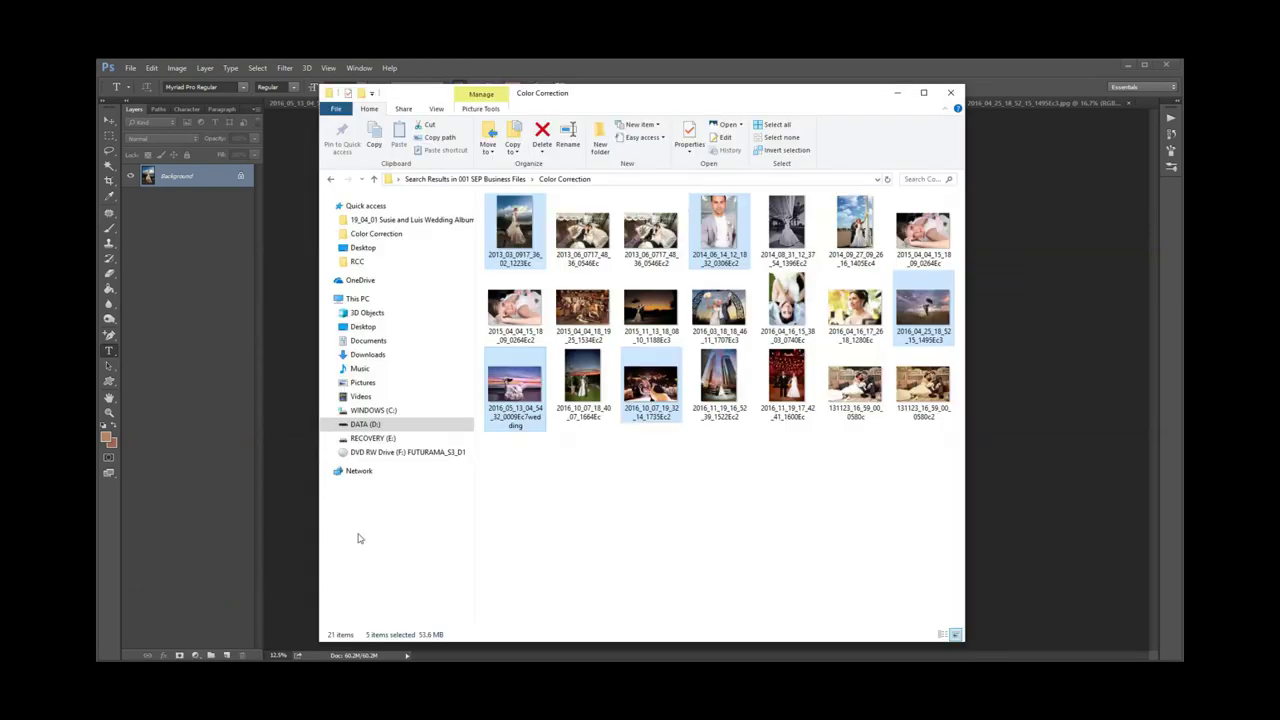
Preview the 2014_09_27, 131123, standing bride and 2016_05_13 beach bride photos full-screen
{"action": "double_click", "coordinate": [851, 234]}
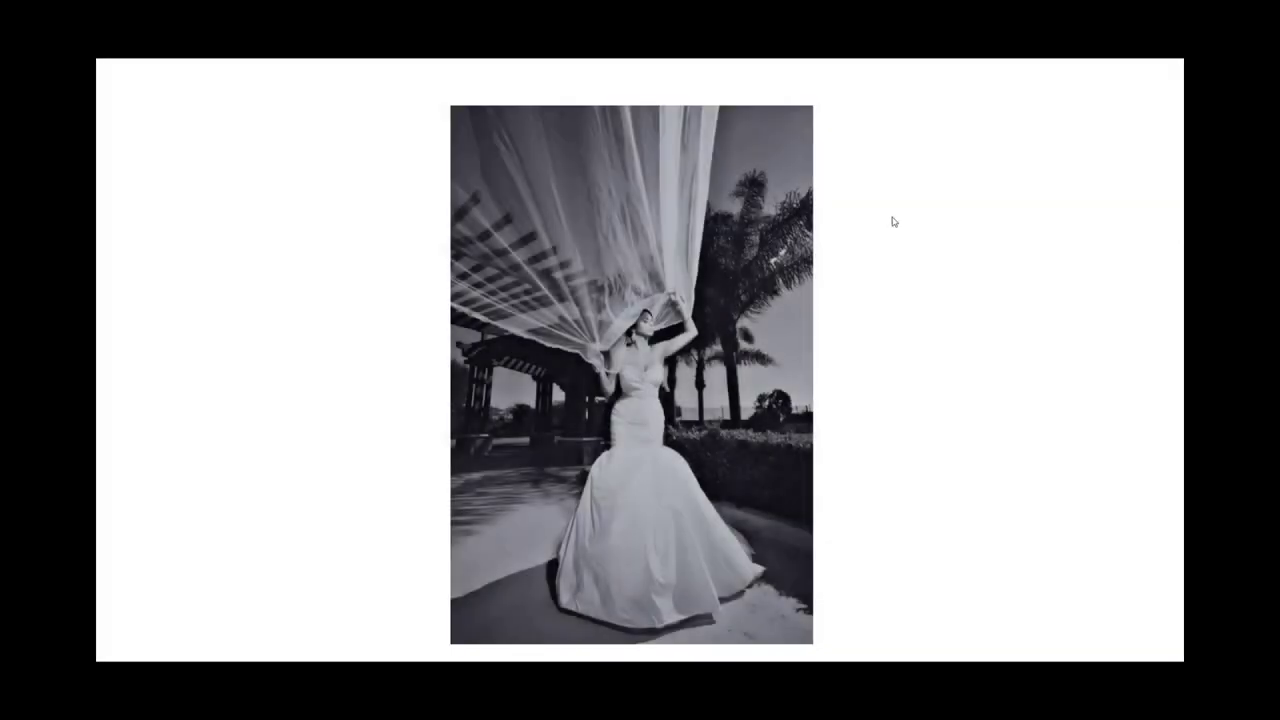
{"action": "key", "text": "Escape"}
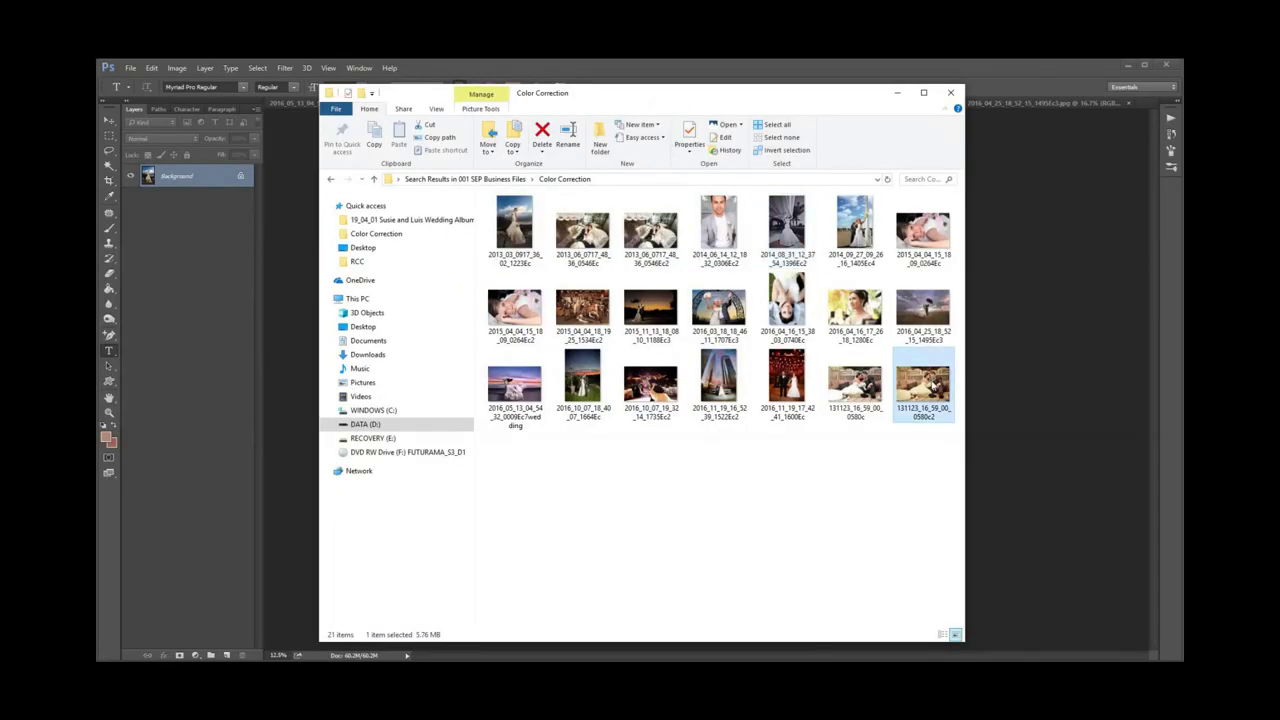
{"action": "double_click", "coordinate": [929, 380]}
{"action": "key", "text": "Escape"}
{"action": "double_click", "coordinate": [516, 235]}
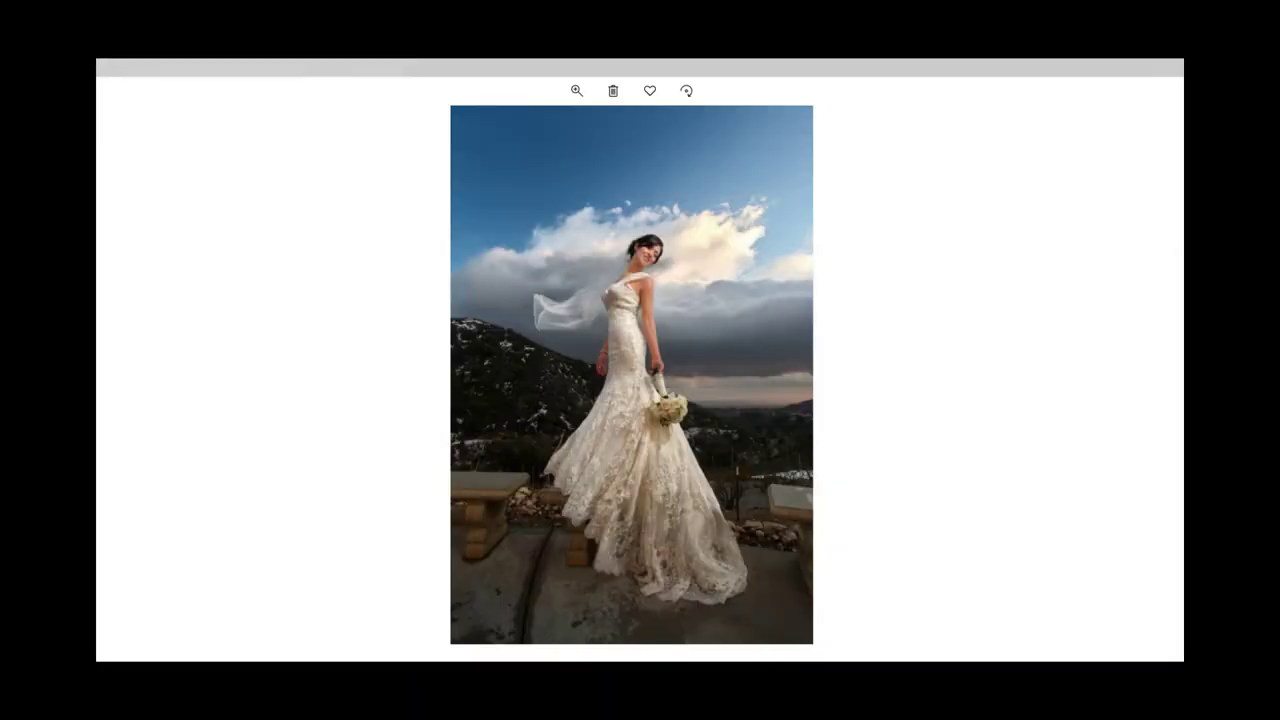
{"action": "key", "text": "Escape"}
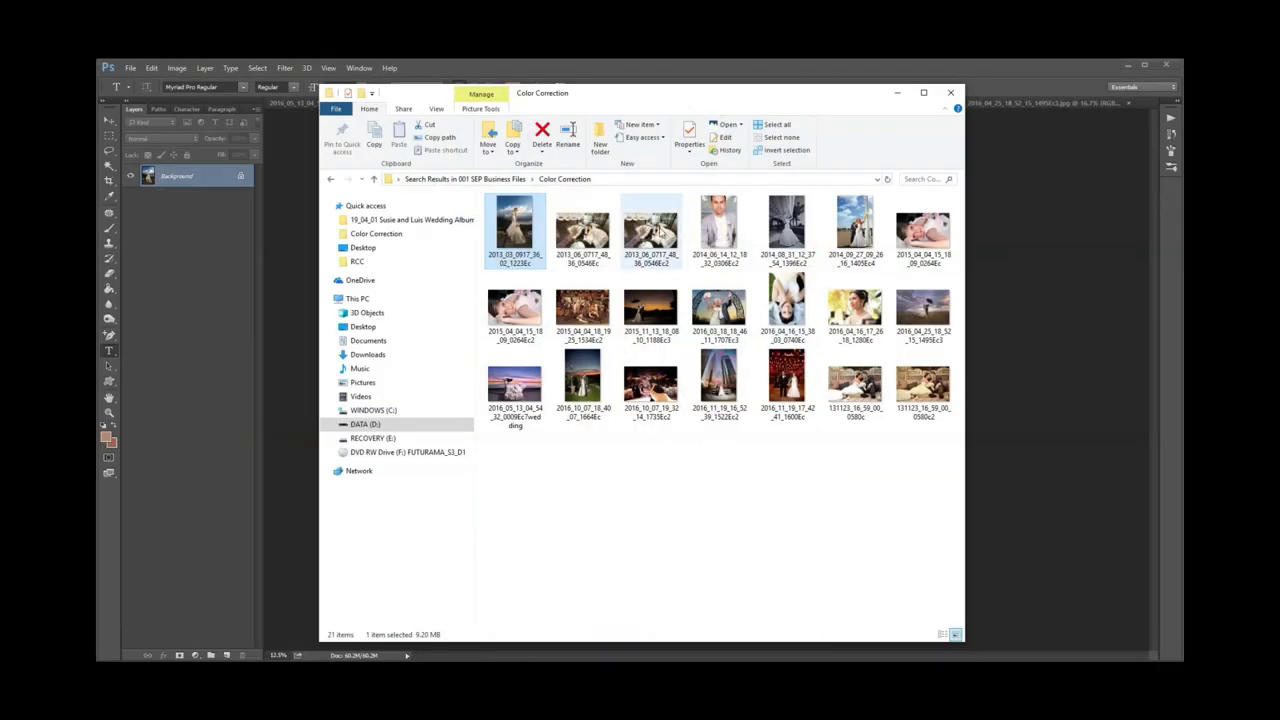
{"action": "double_click", "coordinate": [514, 383]}
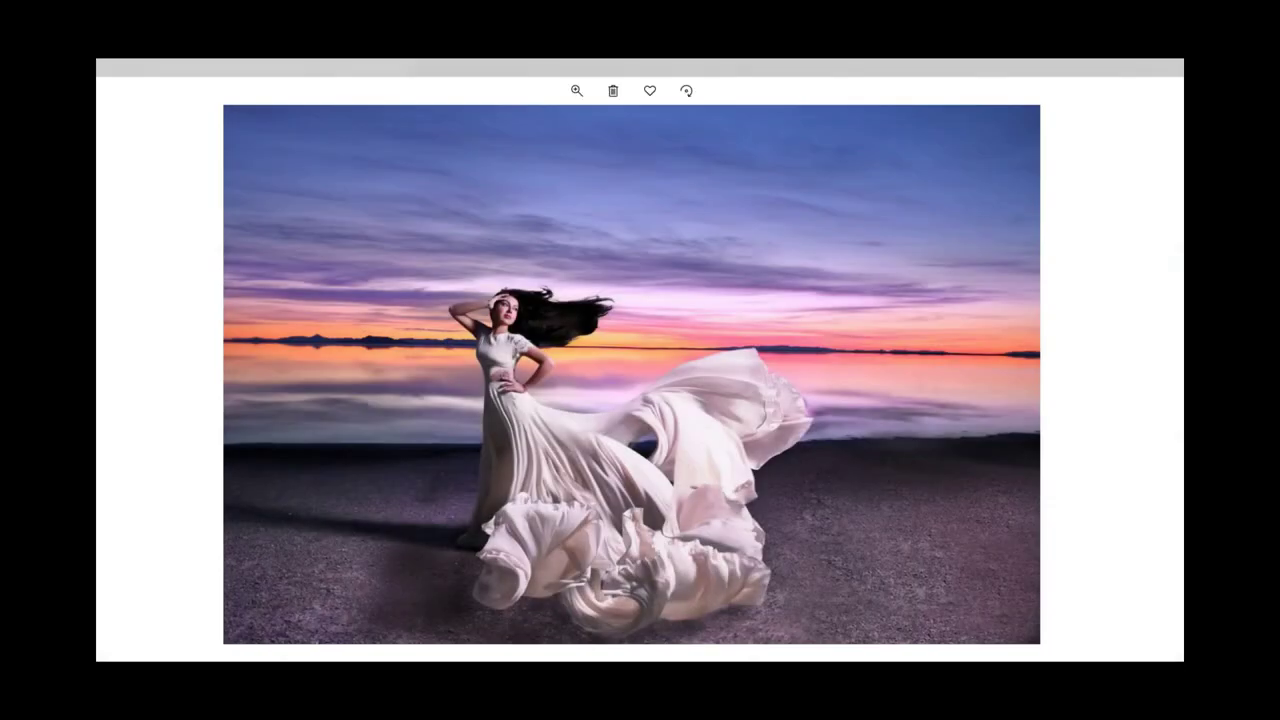
{"action": "key", "text": "Escape"}
Preview the groom portrait, 2015_04_04 bride, arch wedding and sunset umbrella photos full-screen
{"action": "double_click", "coordinate": [718, 225]}
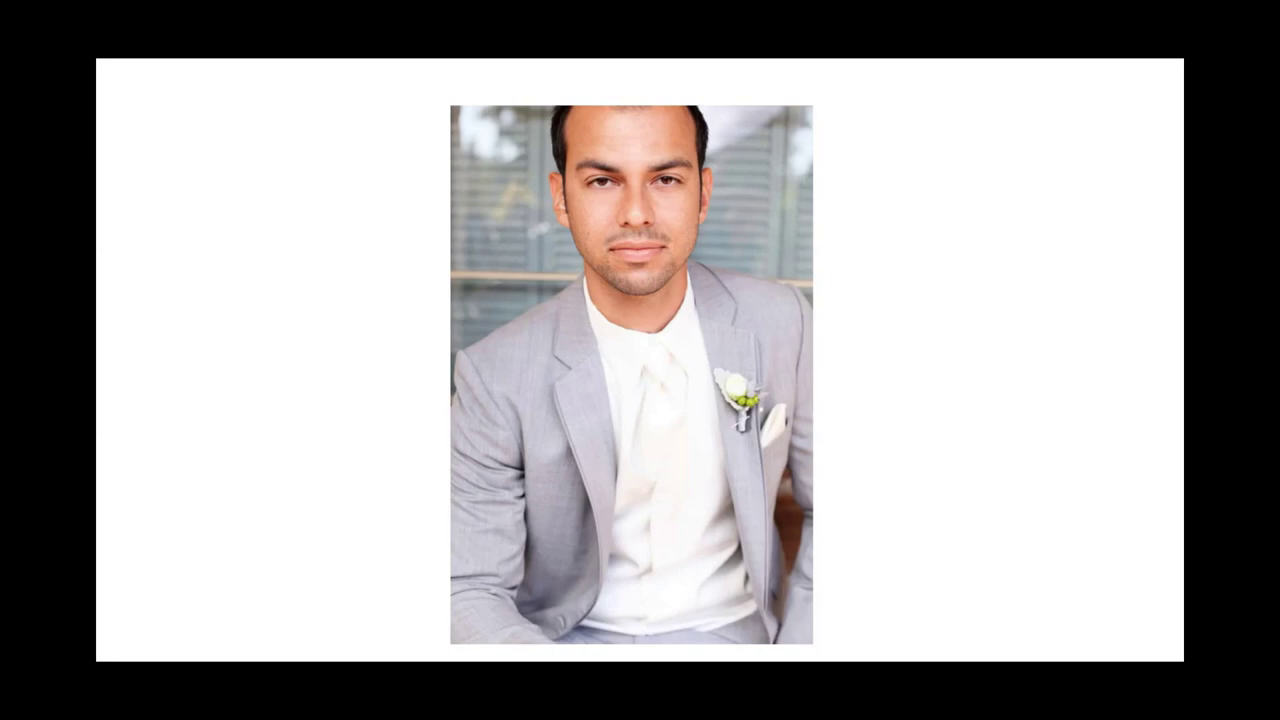
{"action": "key", "text": "Escape"}
{"action": "double_click", "coordinate": [505, 305]}
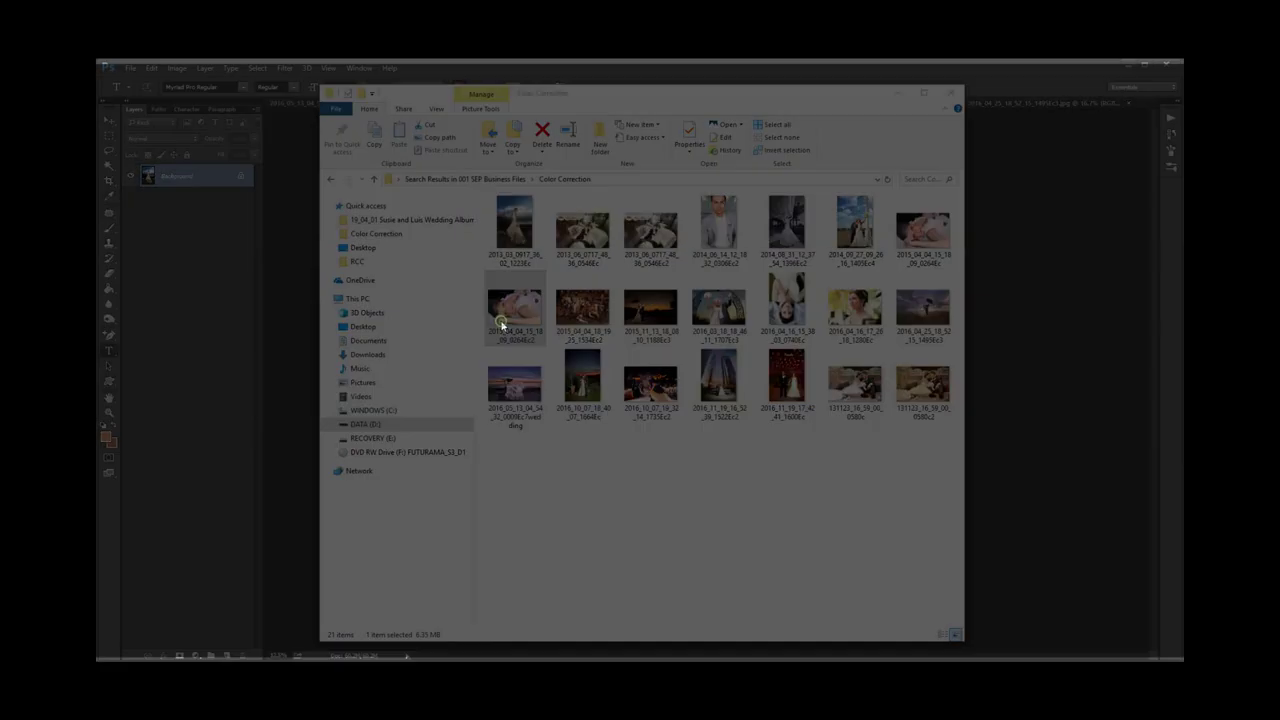
{"action": "key", "text": "Escape"}
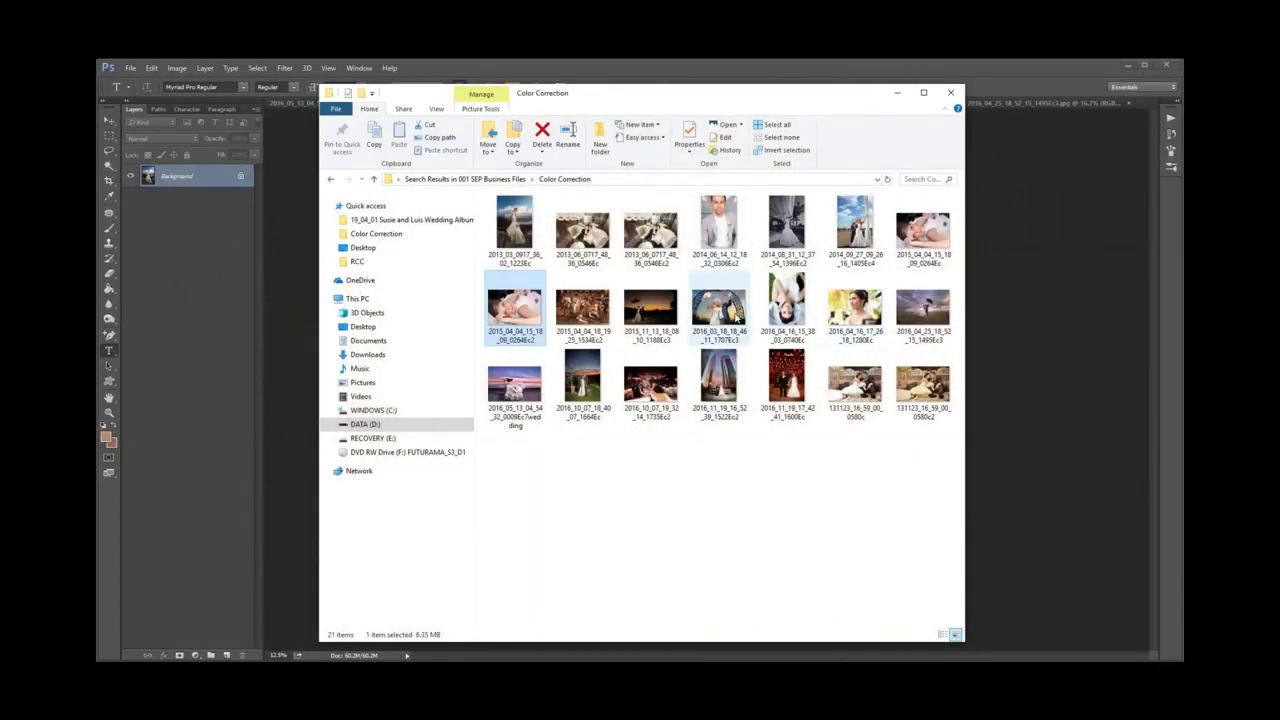
{"action": "double_click", "coordinate": [706, 322]}
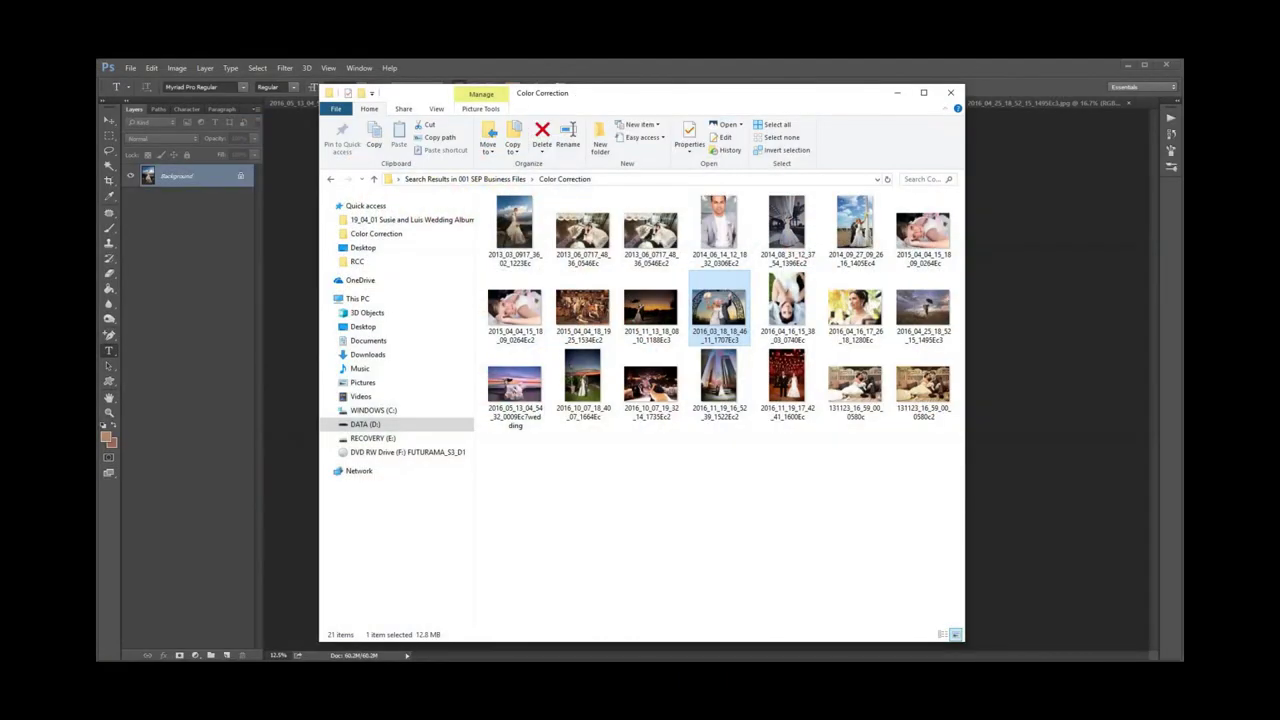
{"action": "double_click", "coordinate": [652, 310]}
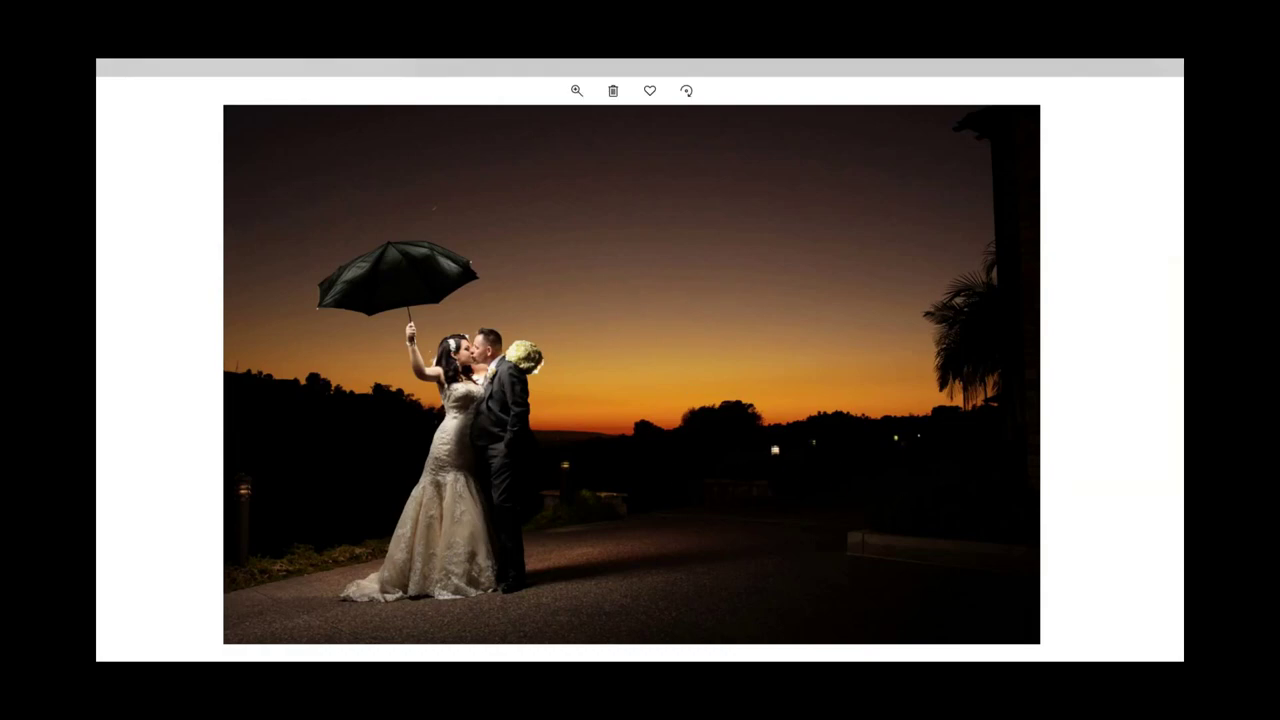
{"action": "key", "text": "alt+F4"}
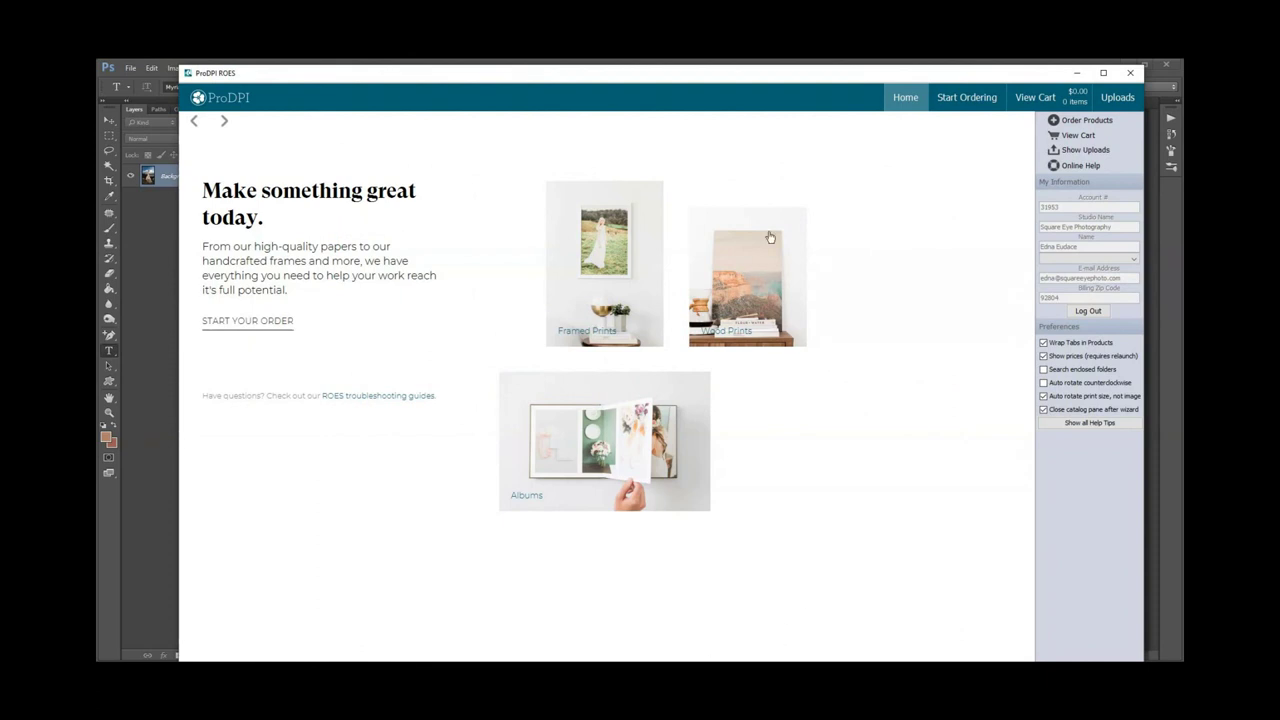
Nudge the ProDPI ROES ordering window slightly left, then close it
{"action": "left_click_drag", "start_coordinate": [688, 78], "coordinate": [647, 86]}
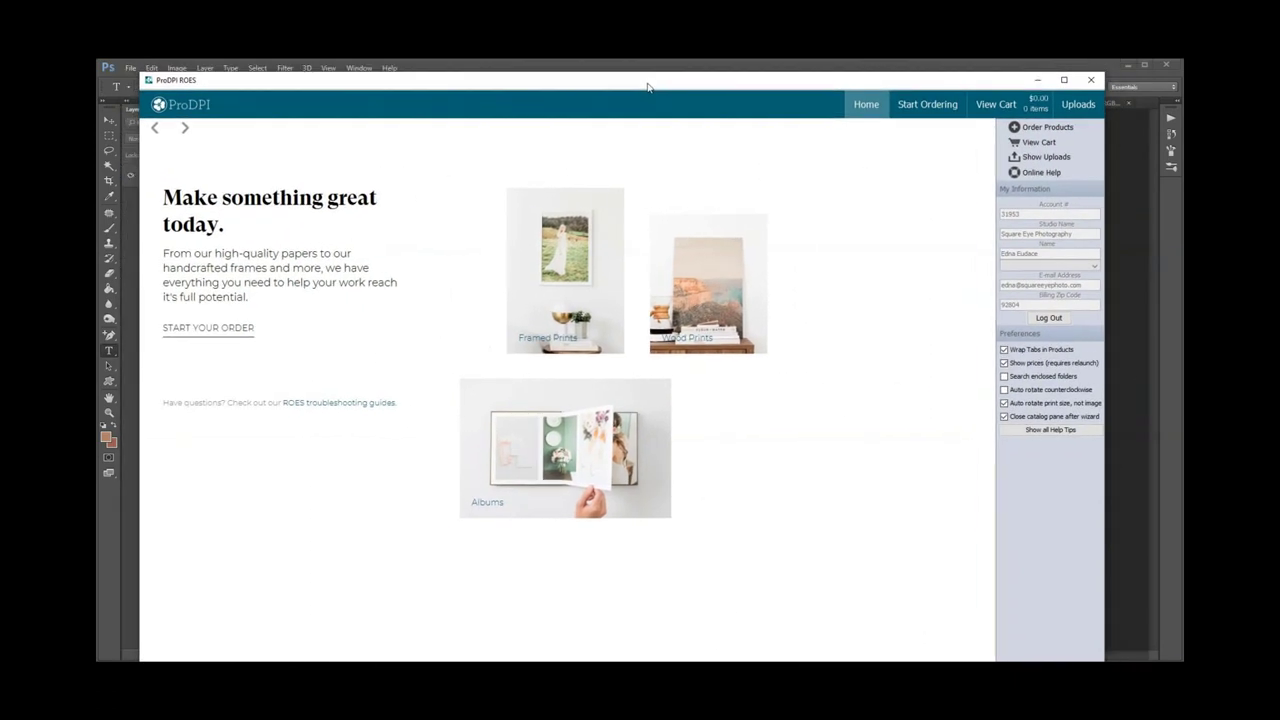
{"action": "left_click", "coordinate": [1091, 80]}
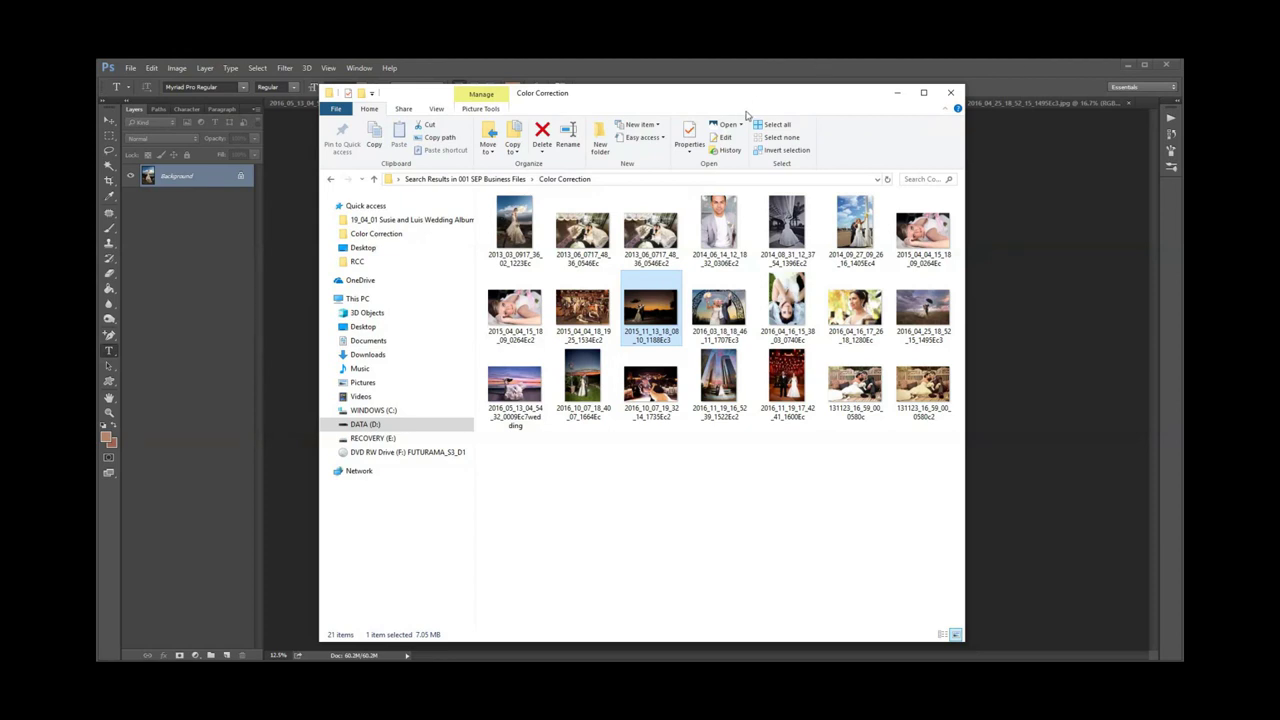
Open the first wedding photo in Photos and page forward five images to the sunset umbrella shot
{"action": "mouse_move", "coordinate": [716, 93]}
{"action": "left_mouse_down"}
{"action": "mouse_move", "coordinate": [738, 75]}
{"action": "mouse_move", "coordinate": [724, 75]}
{"action": "left_mouse_up"}
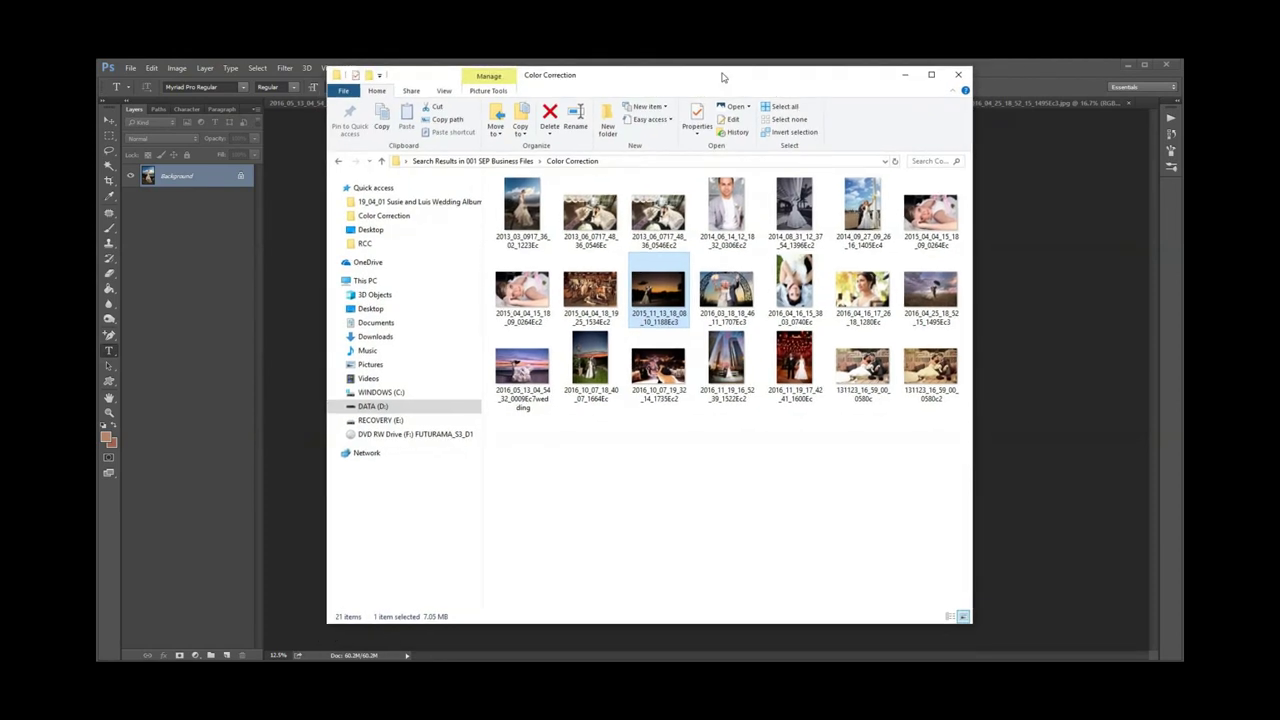
{"action": "left_click", "coordinate": [526, 205]}
{"action": "double_click", "coordinate": [526, 205]}
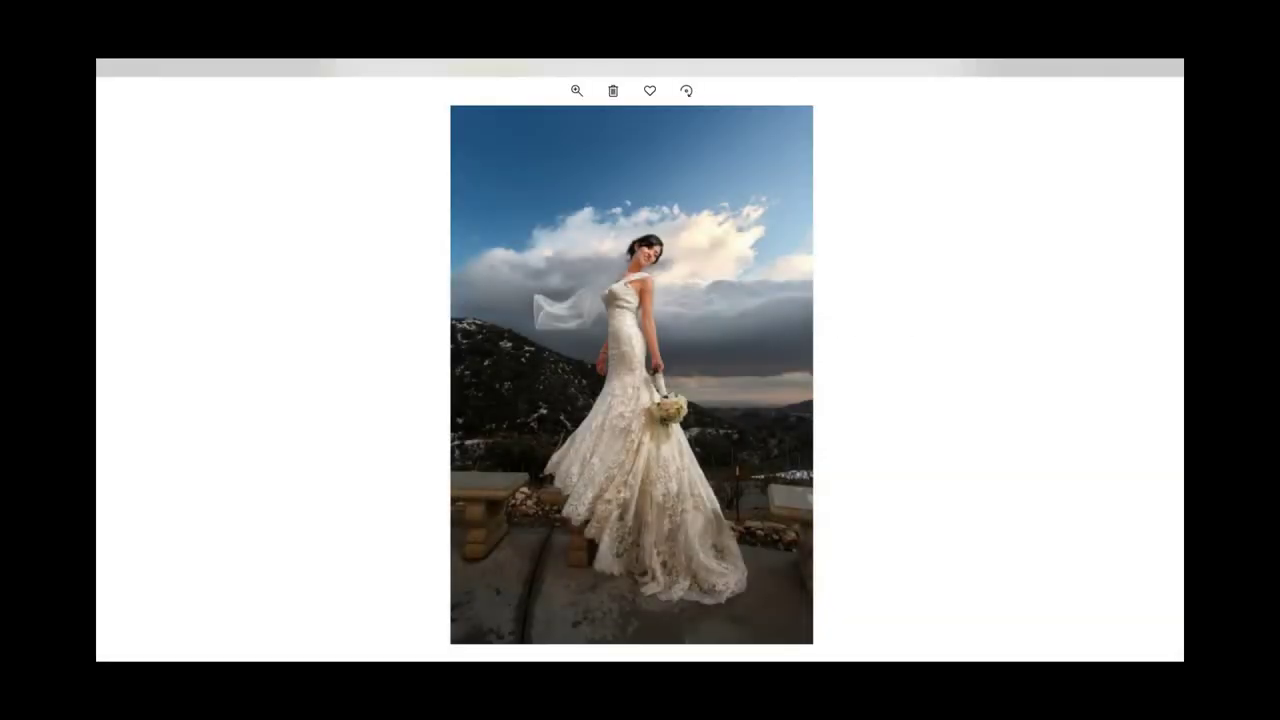
{"action": "key", "text": "Right"}
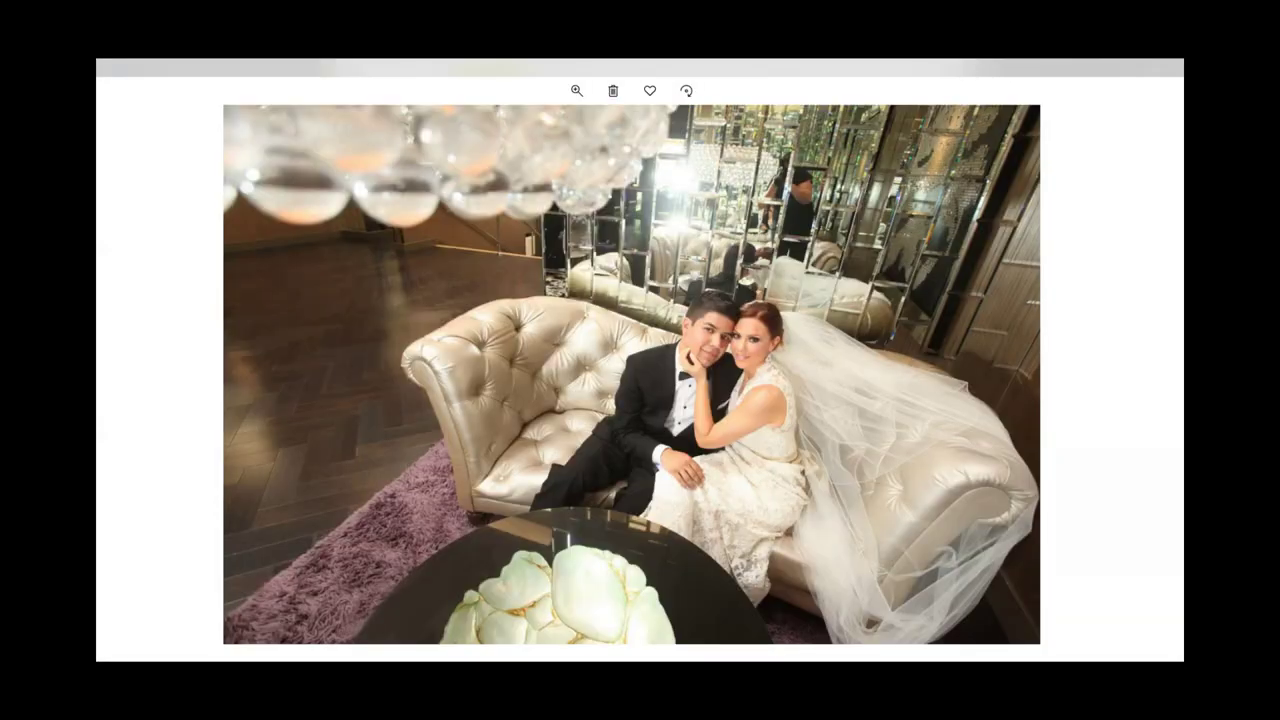
{"action": "key", "text": "Right"}
{"action": "key", "text": "Right"}
{"action": "key", "text": "Right"}
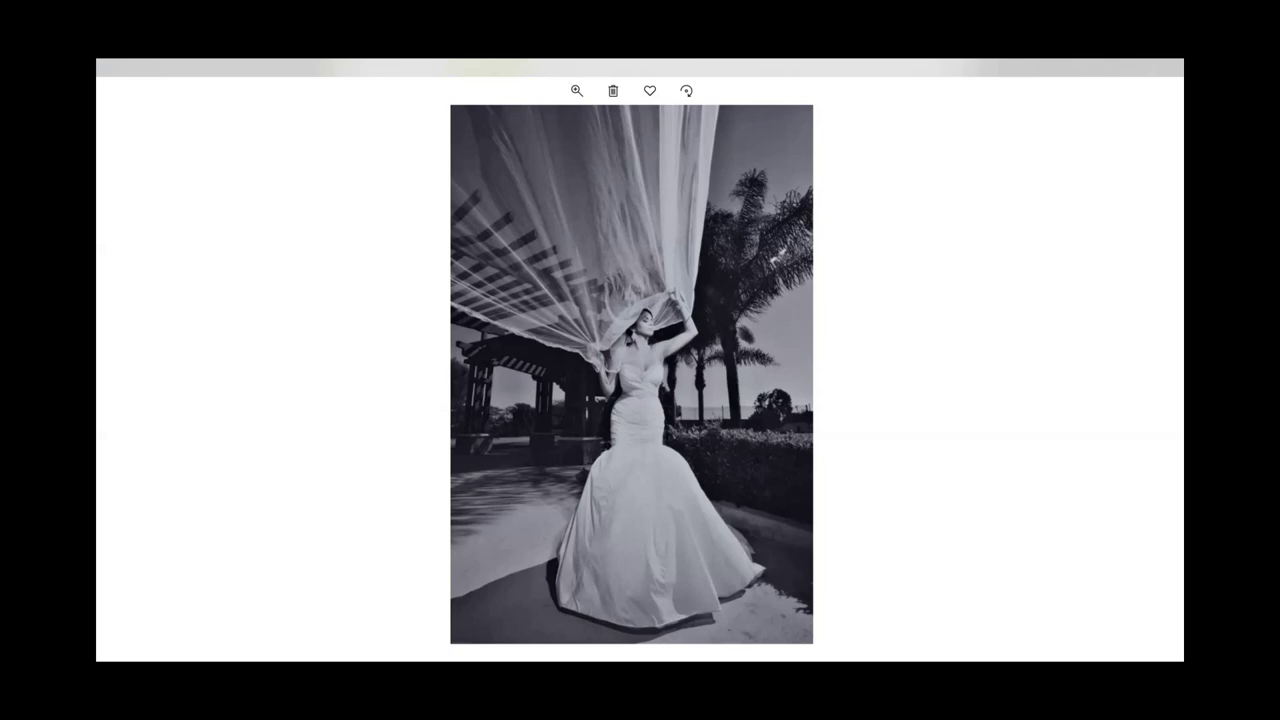
{"action": "key", "text": "Right"}
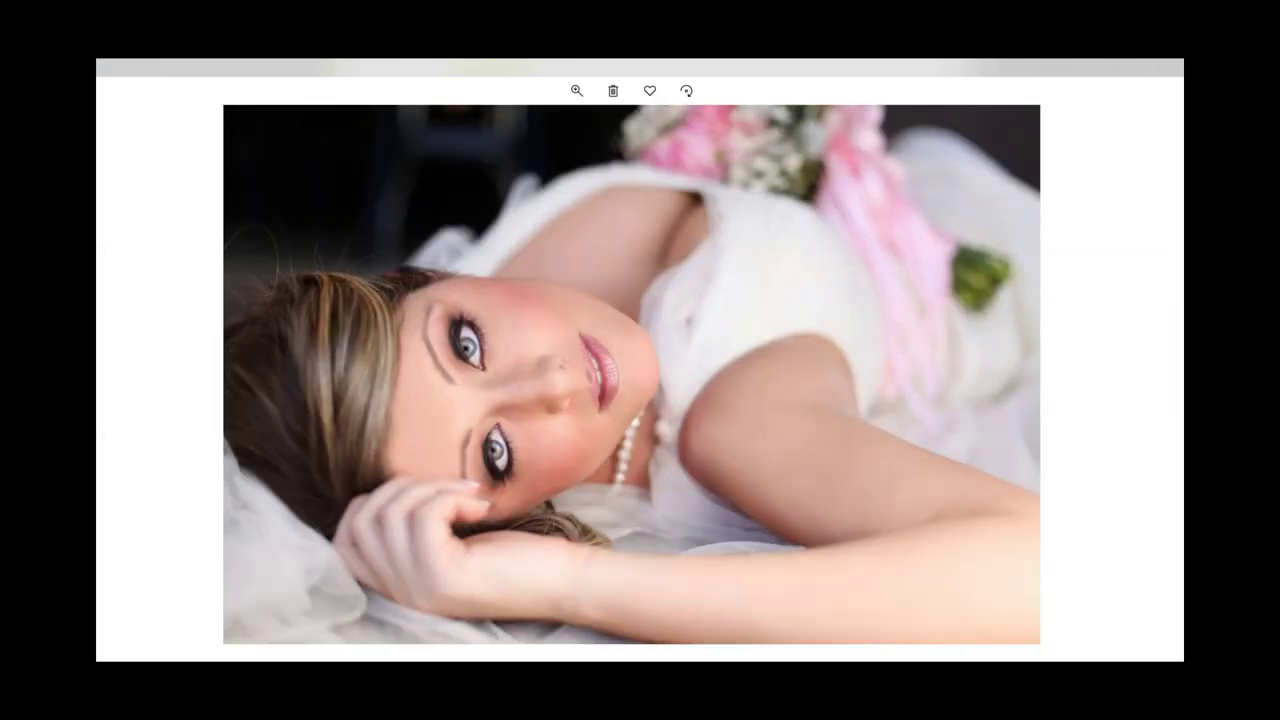
{"action": "key", "text": "Right"}
{"action": "key", "text": "Right"}
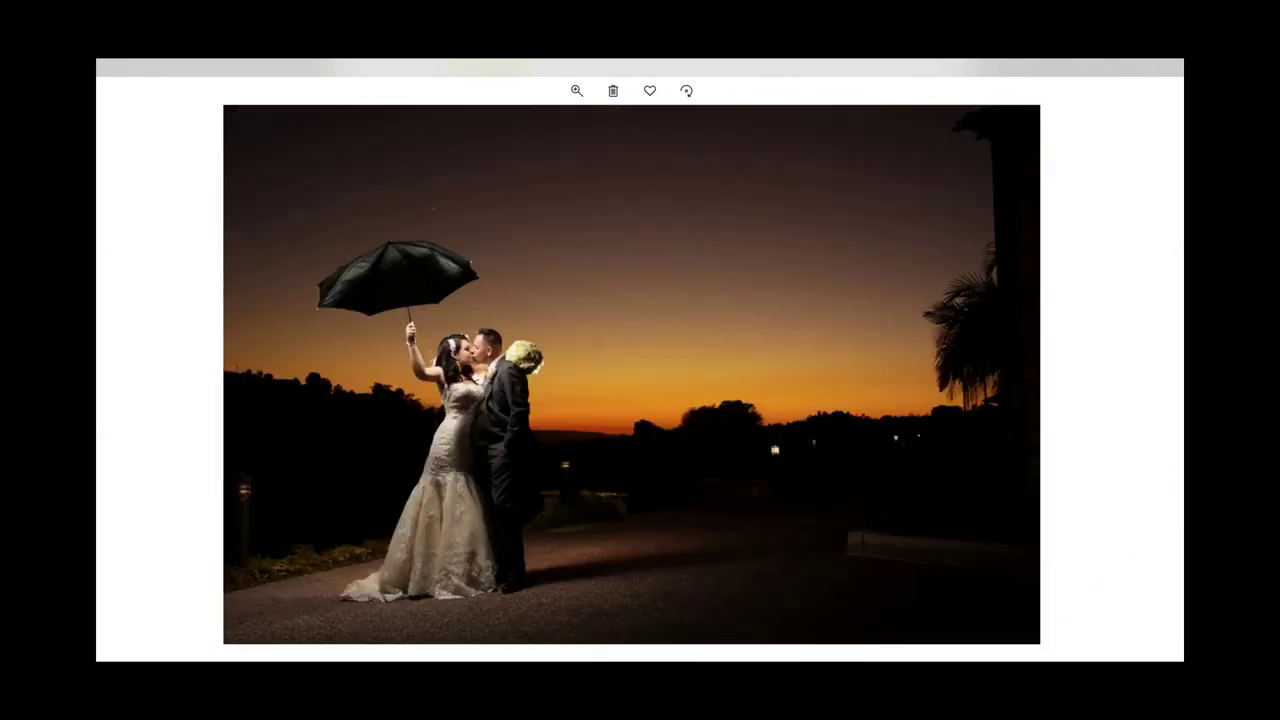
{"action": "key", "text": "Right"}
{"action": "key", "text": "Right"}
{"action": "key", "text": "Right"}
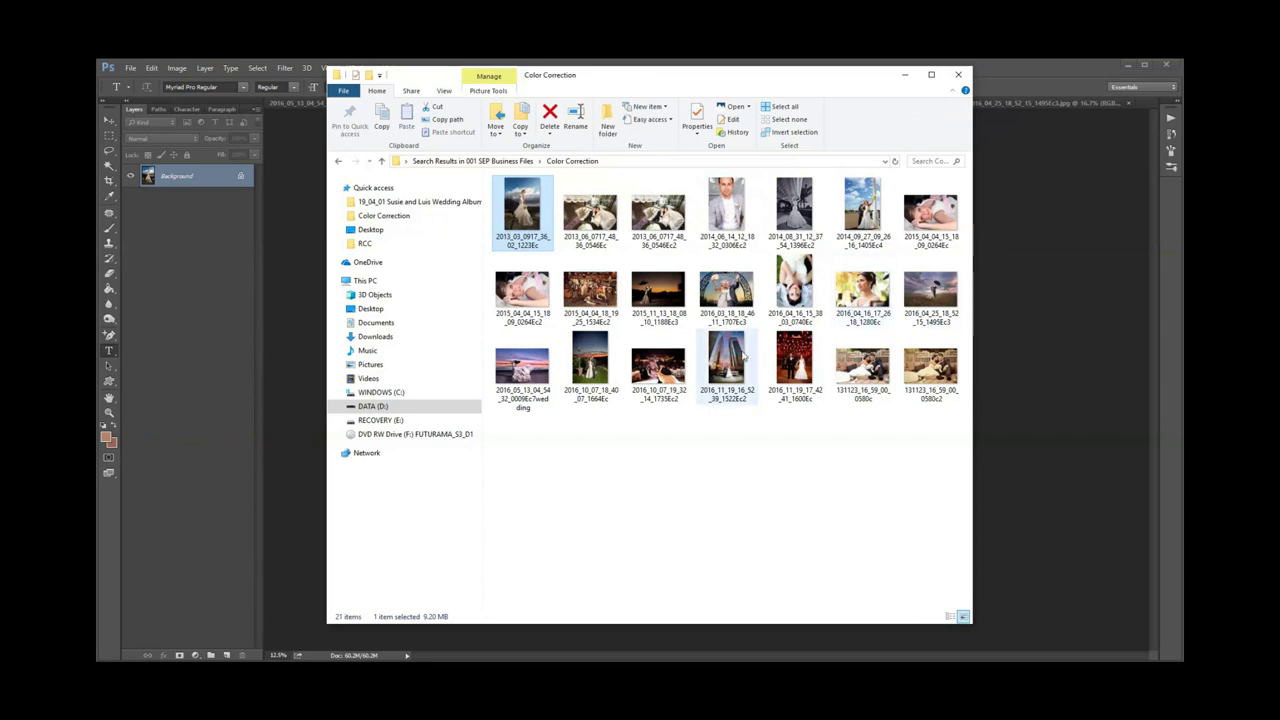
Search Windows for 'control panel'
{"action": "key", "text": "super"}
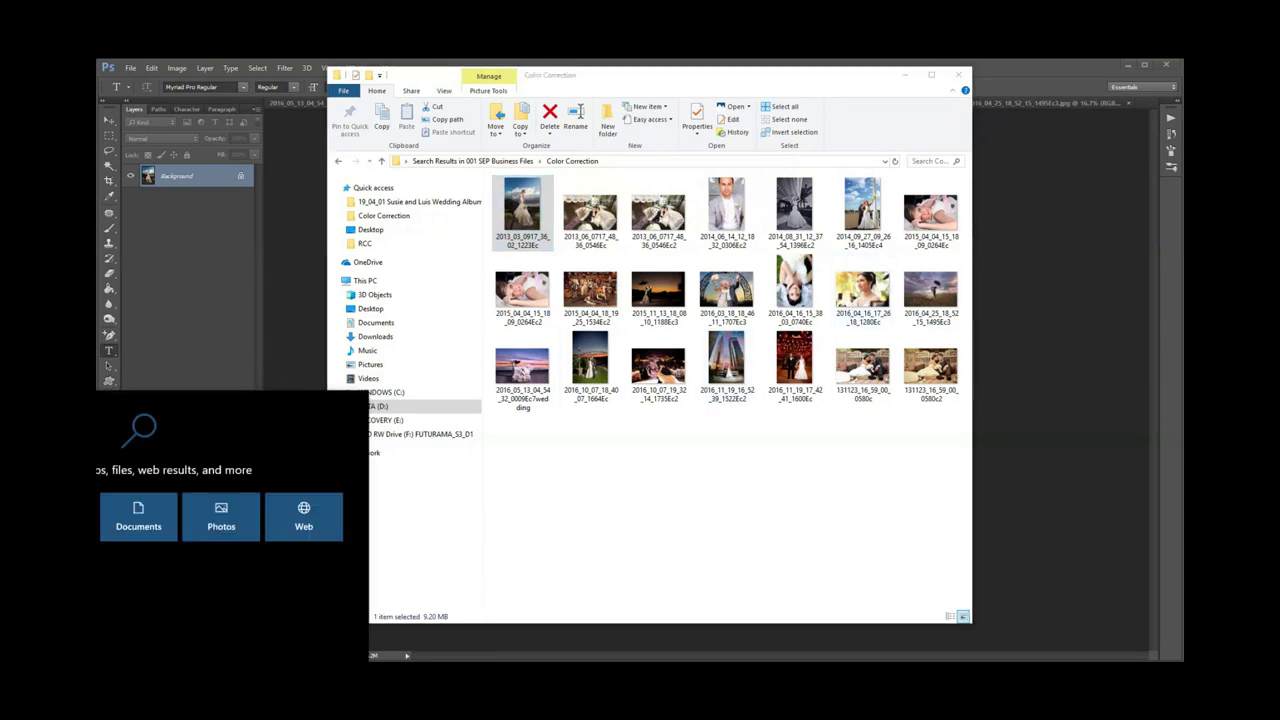
{"action": "type", "text": "control panel"}
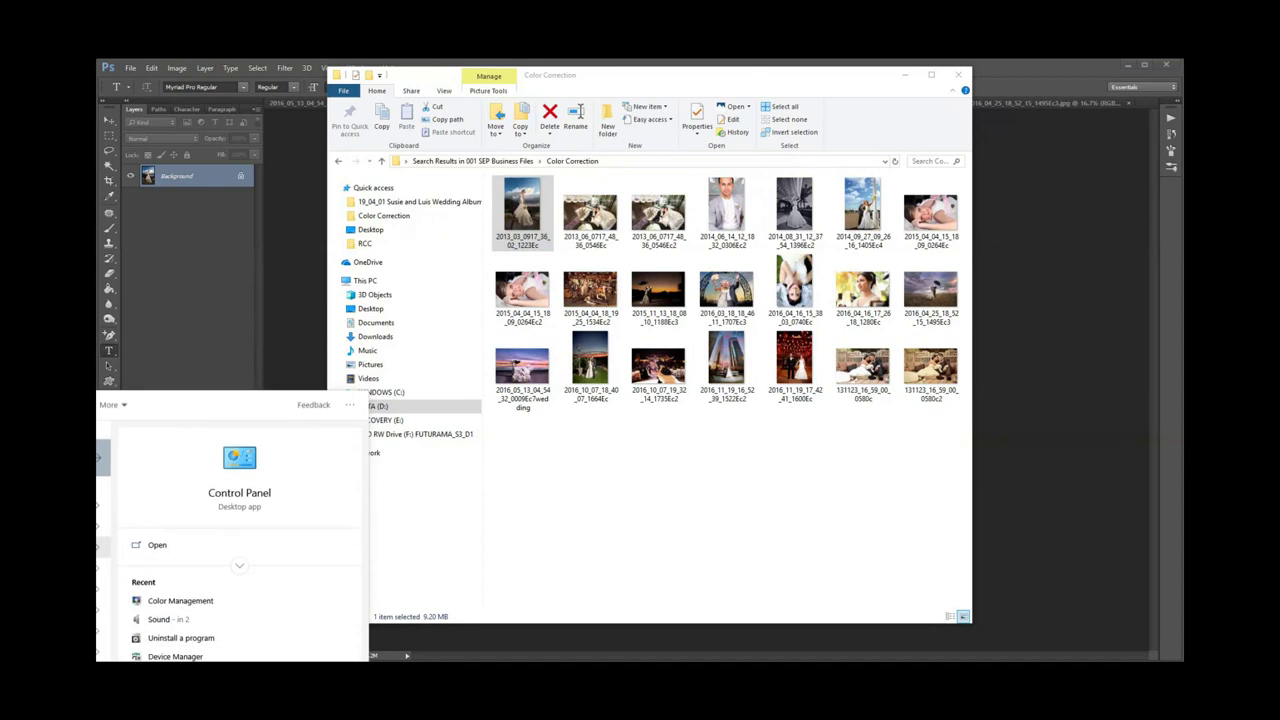
Start Calibrate display from Control Panel's Color Management Advanced tab, found by searching 'color'
{"action": "key", "text": "Return"}
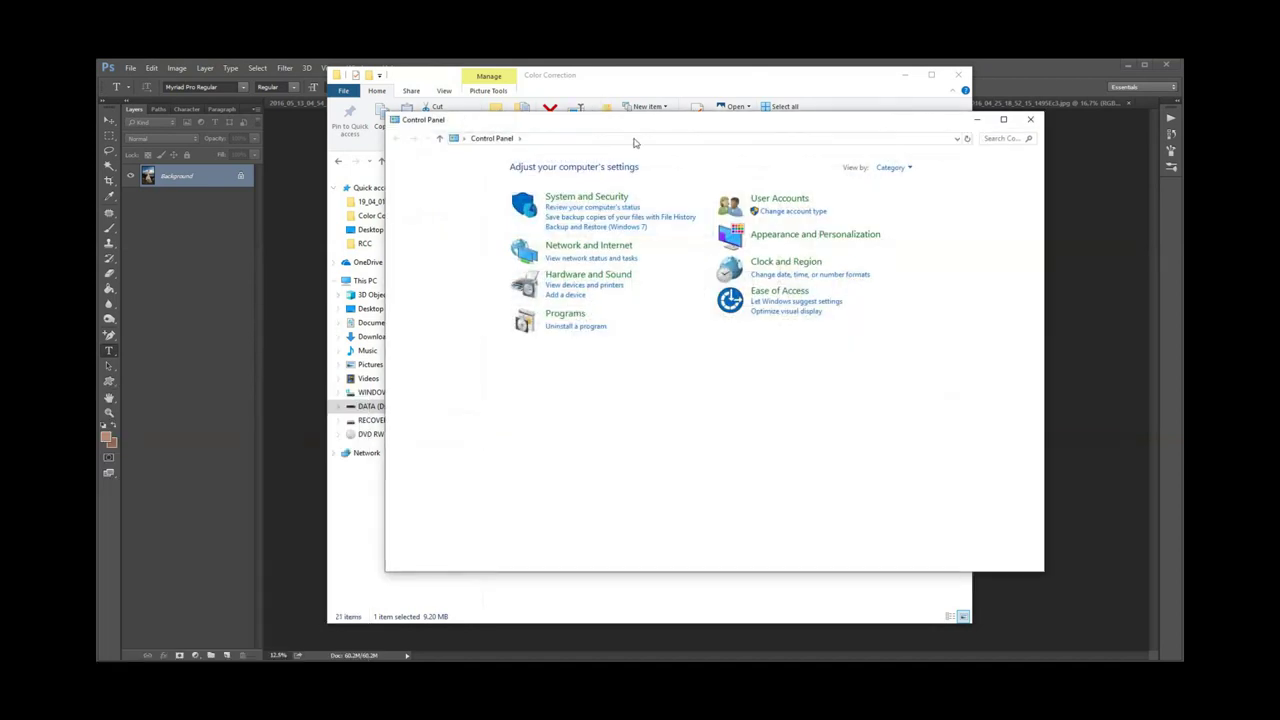
{"action": "left_click", "coordinate": [992, 139]}
{"action": "type", "text": "color"}
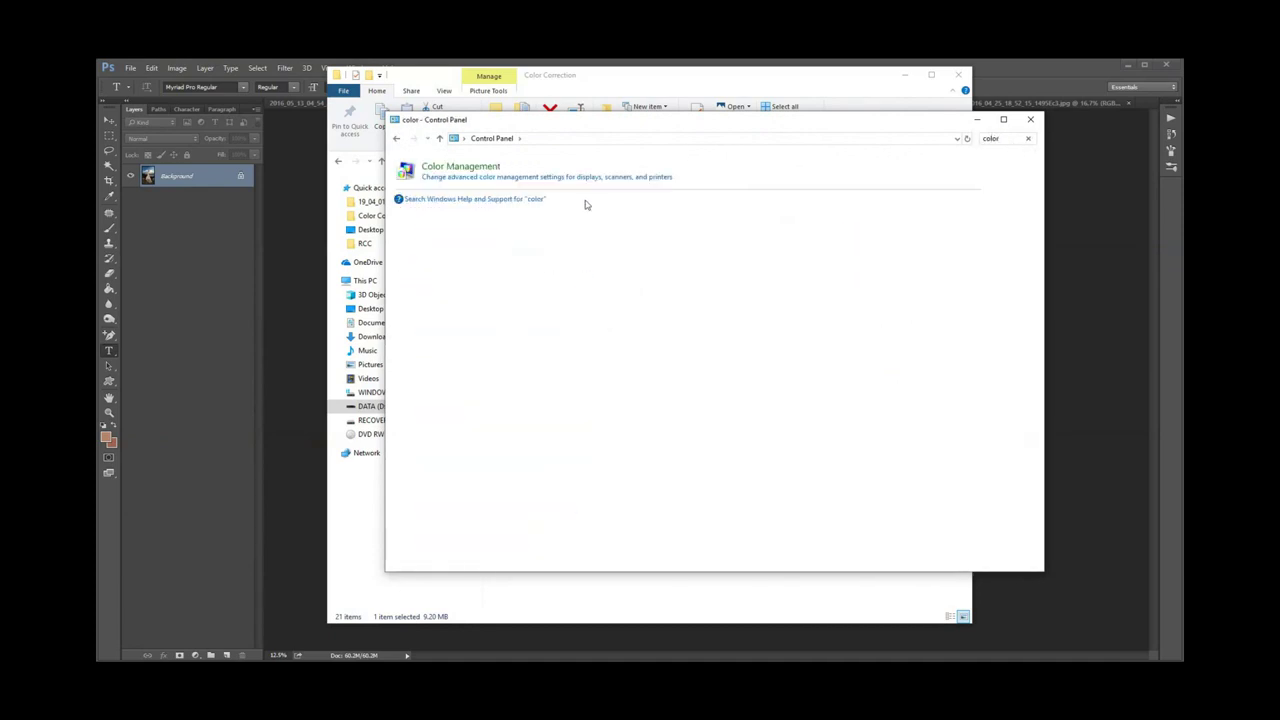
{"action": "left_click", "coordinate": [490, 178]}
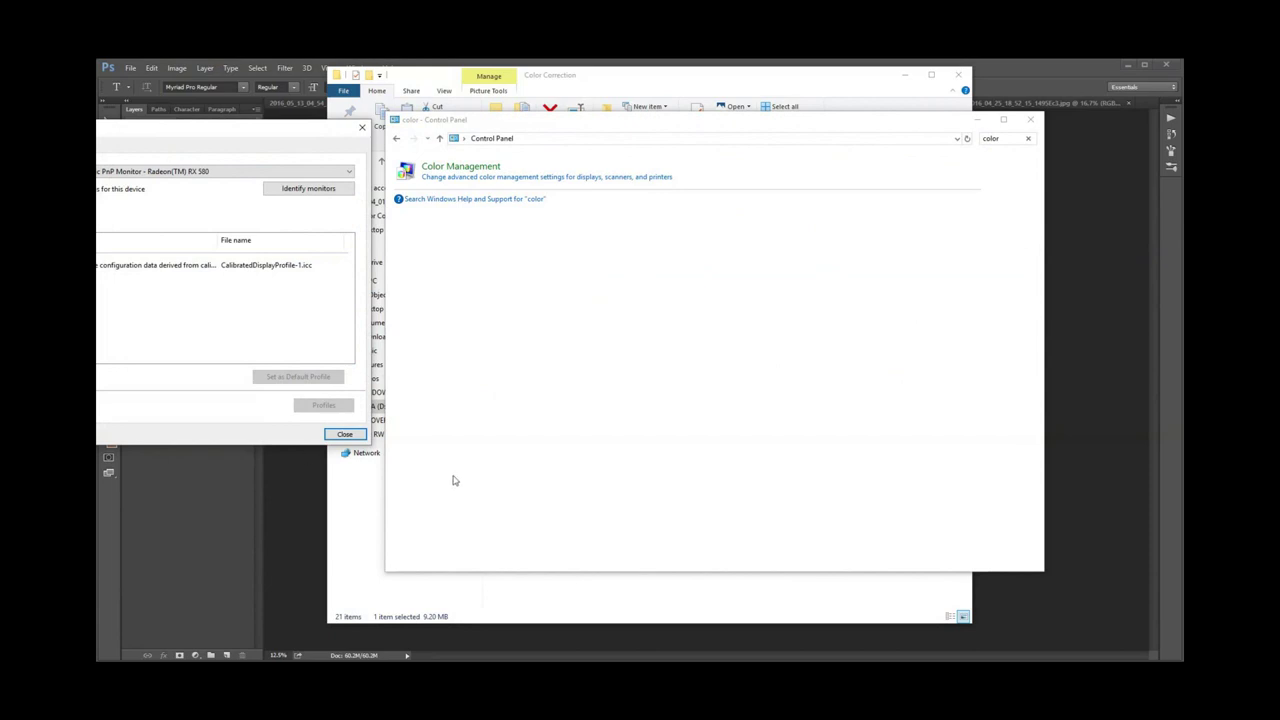
{"action": "left_click_drag", "start_coordinate": [131, 123], "coordinate": [541, 190]}
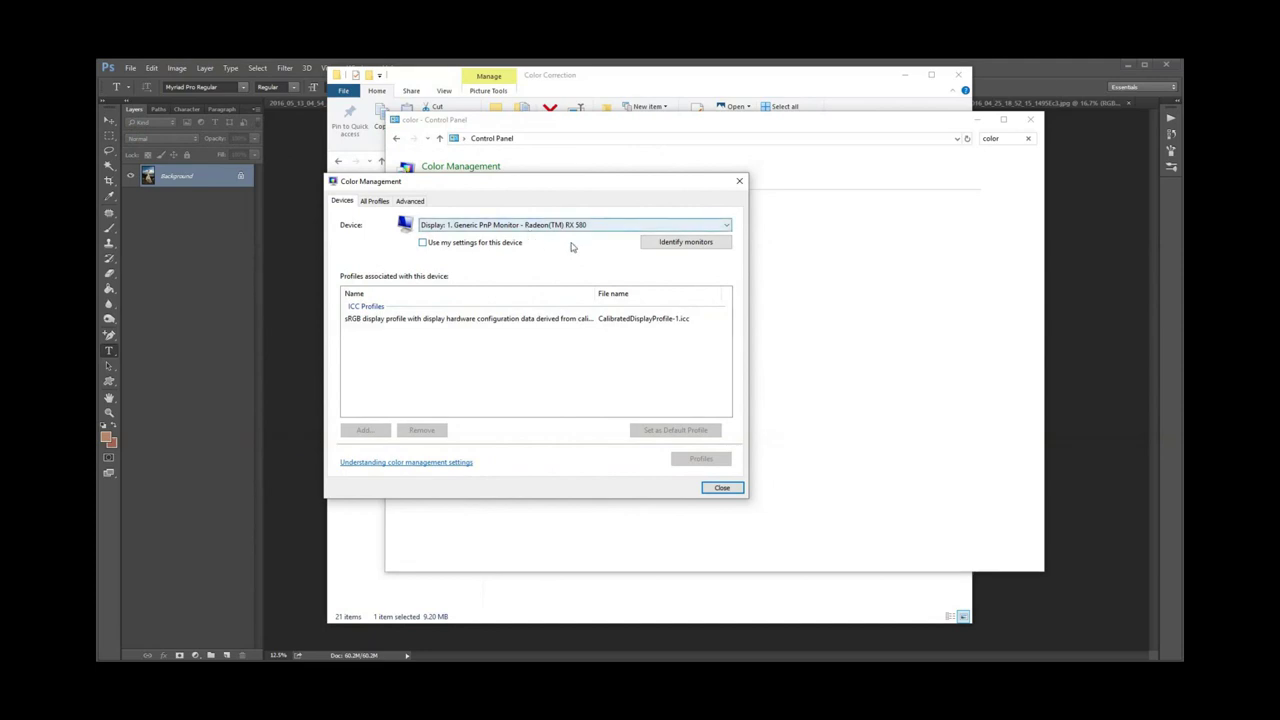
{"action": "left_click", "coordinate": [410, 201]}
{"action": "left_click", "coordinate": [420, 397]}
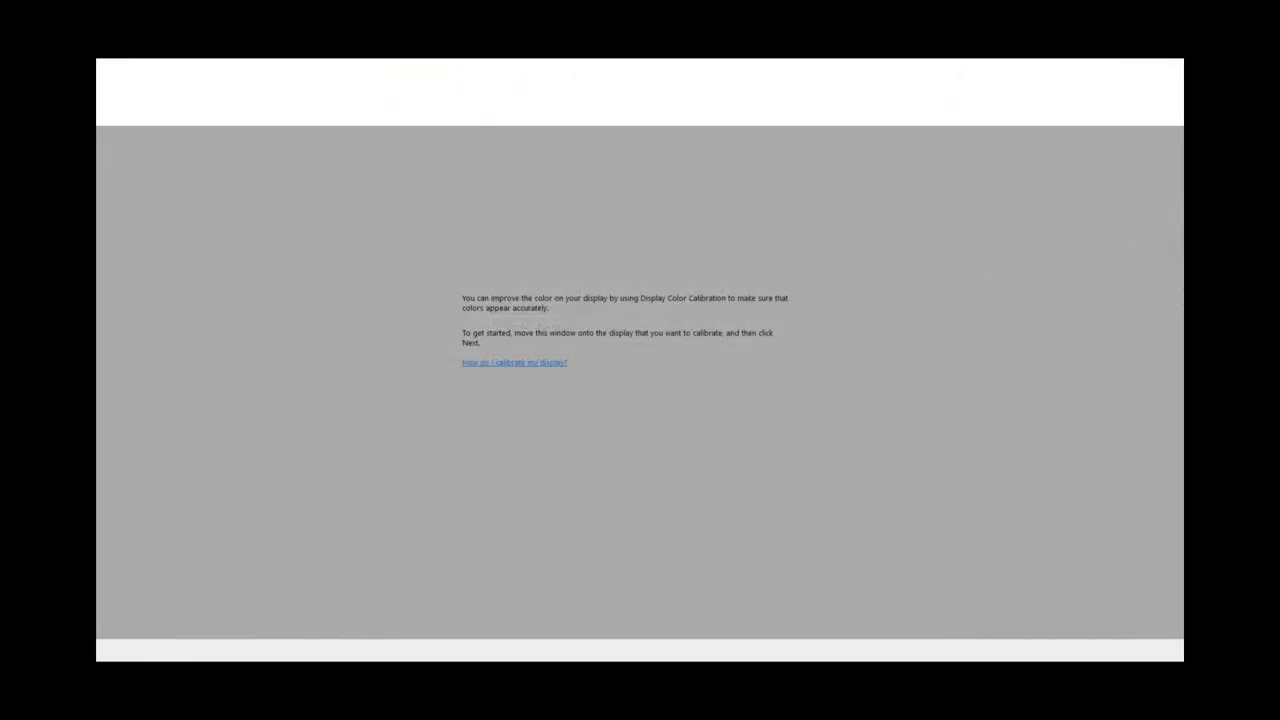
Place the calibration wizard on the right, close Color Management, Control Panel and the folder, and narrow Photoshop beside it
{"action": "double_click", "coordinate": [433, 100]}
{"action": "left_click_drag", "start_coordinate": [183, 74], "coordinate": [1049, 225]}
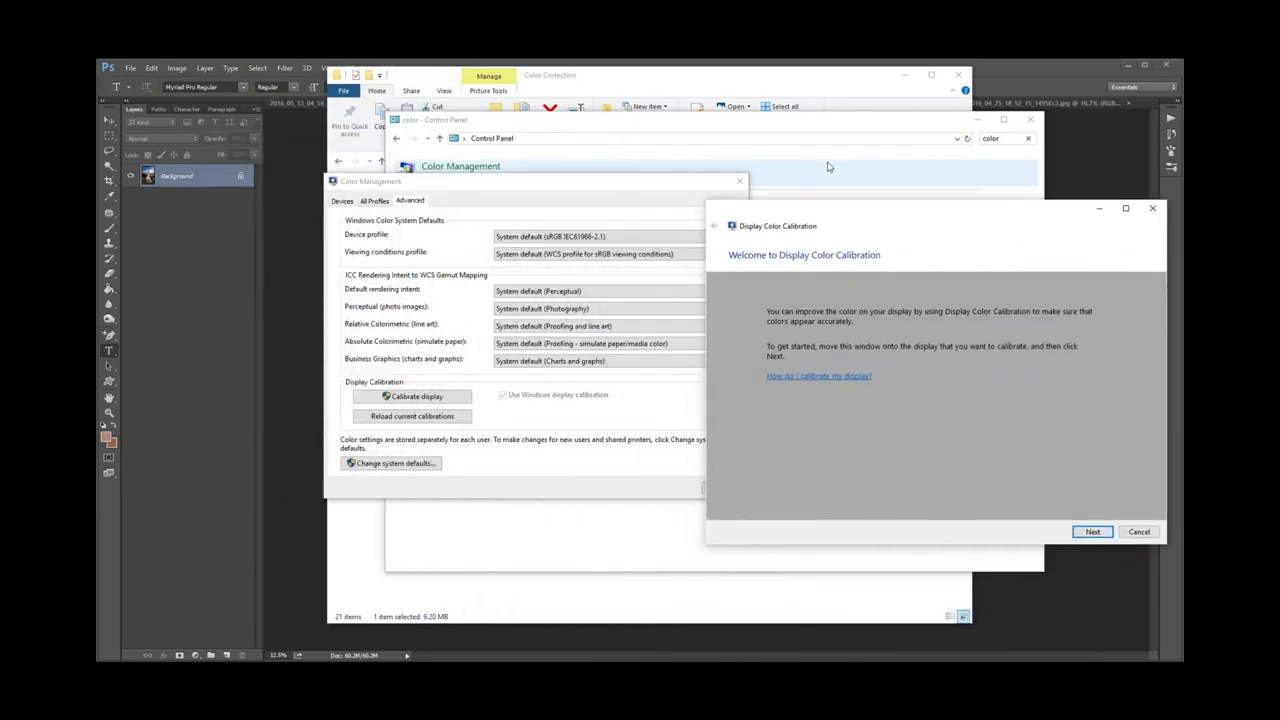
{"action": "left_click", "coordinate": [739, 181]}
{"action": "left_click", "coordinate": [1030, 119]}
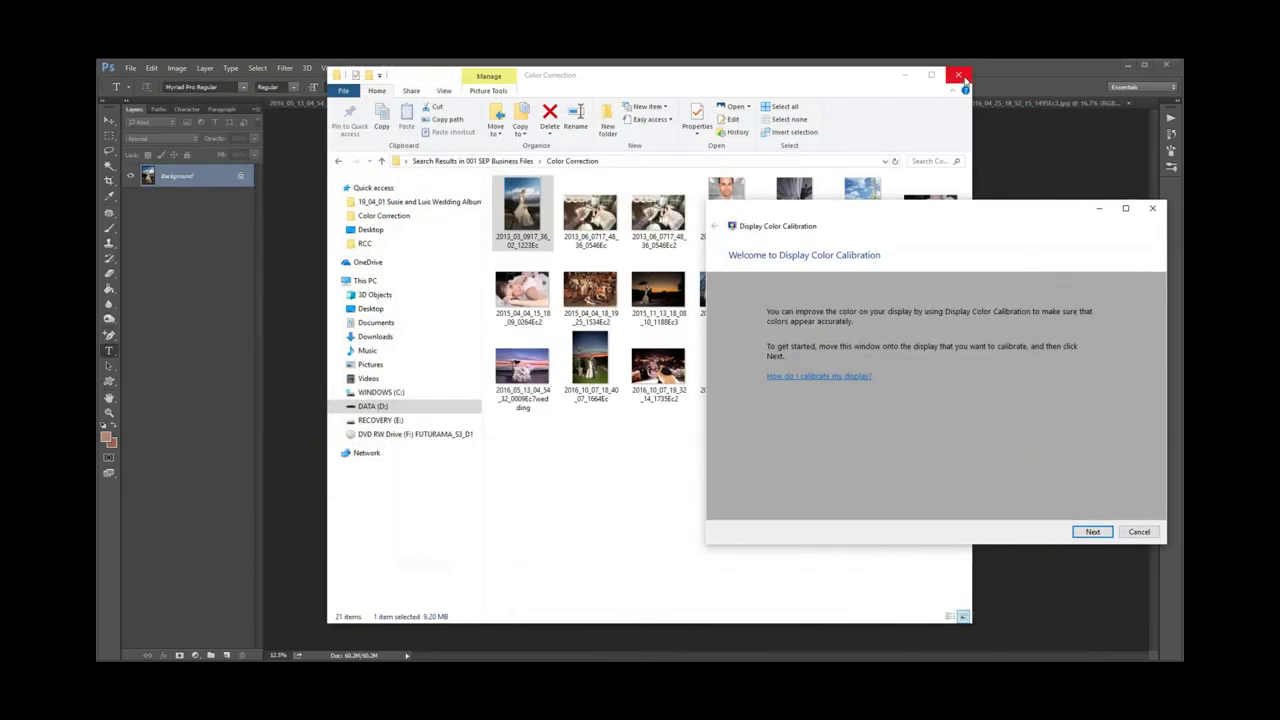
{"action": "left_click", "coordinate": [960, 77]}
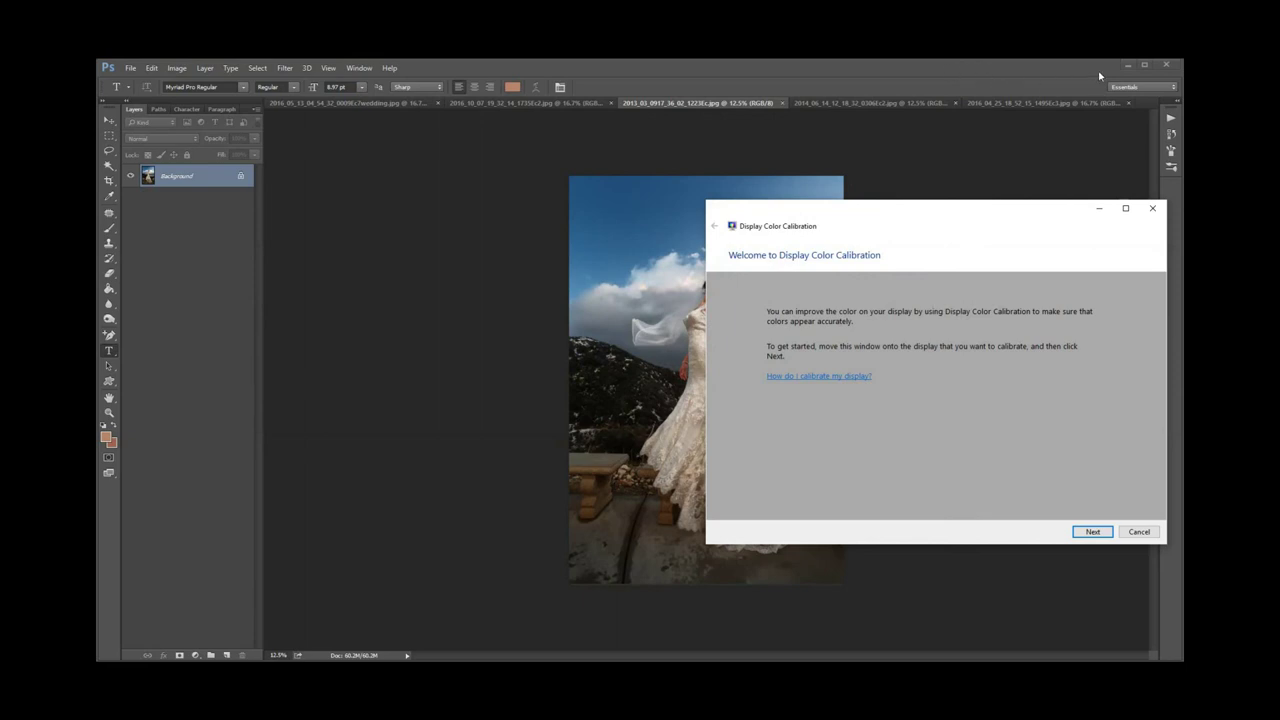
{"action": "left_click_drag", "start_coordinate": [1182, 88], "coordinate": [704, 91]}
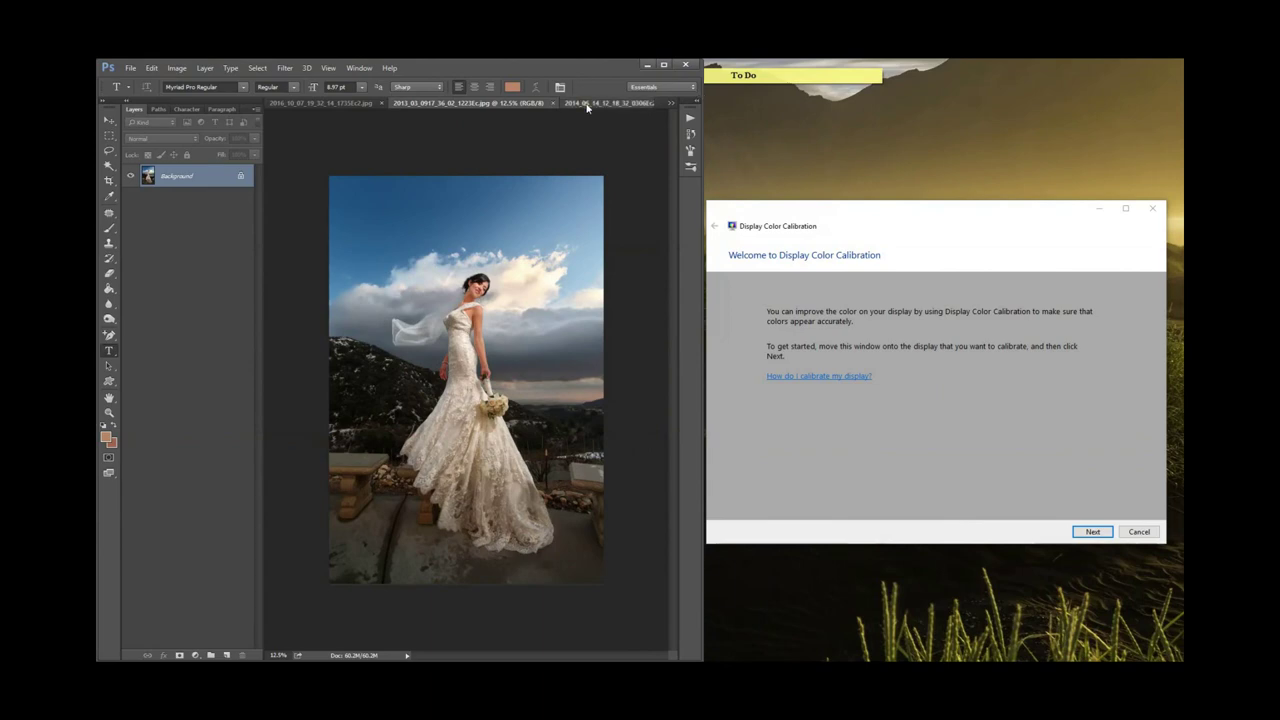
Compare the groom, dancing-couple and mountain bride photos, settle on the bride, then start the calibration wizard
{"action": "left_click", "coordinate": [586, 102]}
{"action": "left_click", "coordinate": [304, 103]}
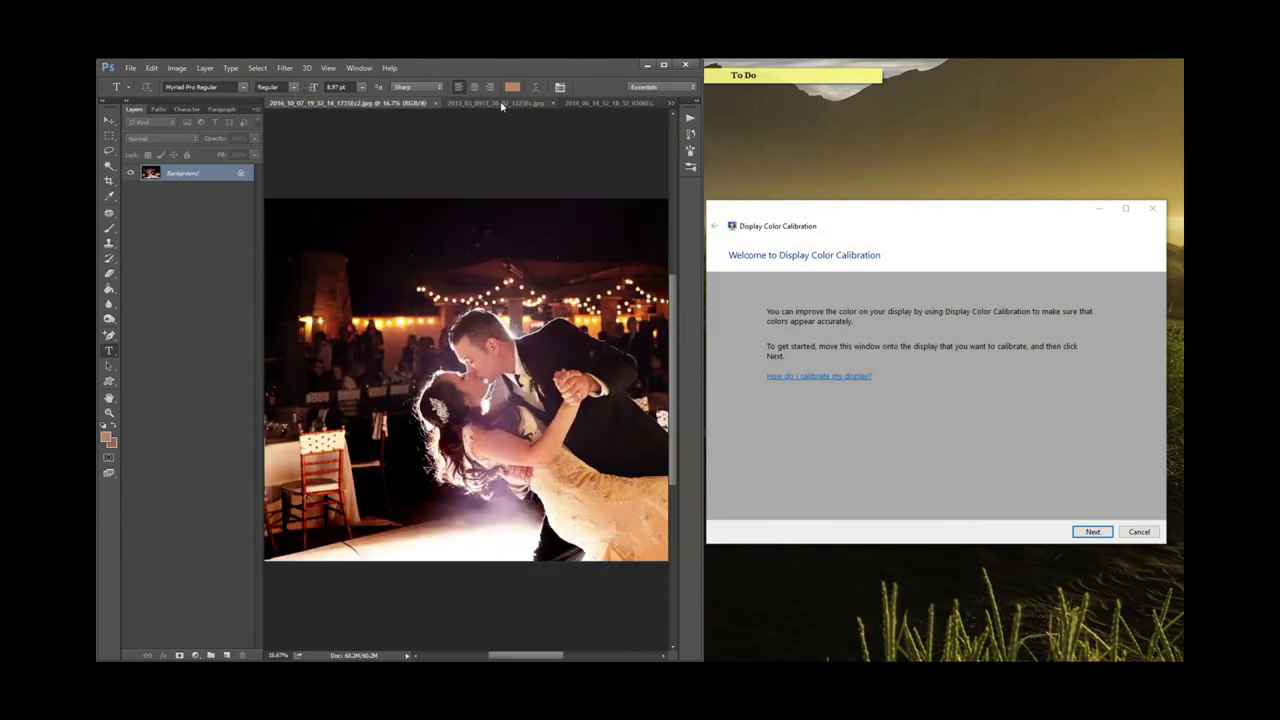
{"action": "left_click", "coordinate": [502, 104]}
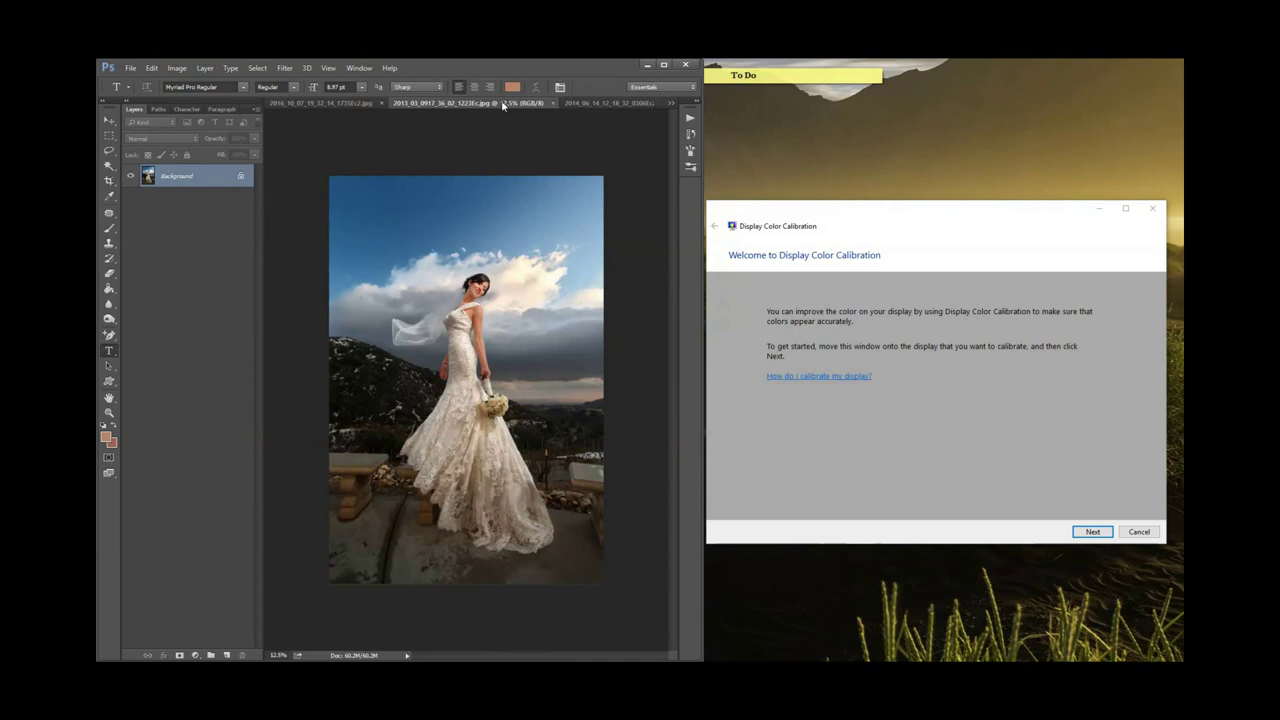
{"action": "left_click", "coordinate": [601, 104]}
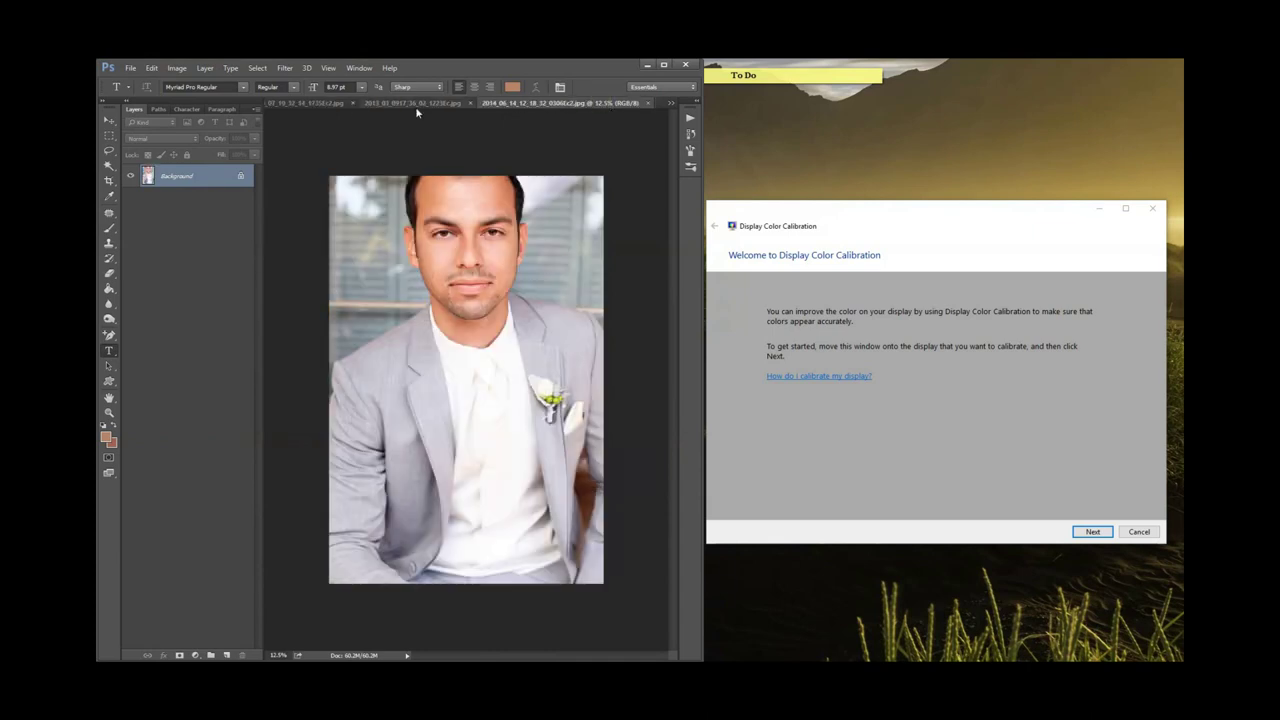
{"action": "left_click", "coordinate": [302, 104]}
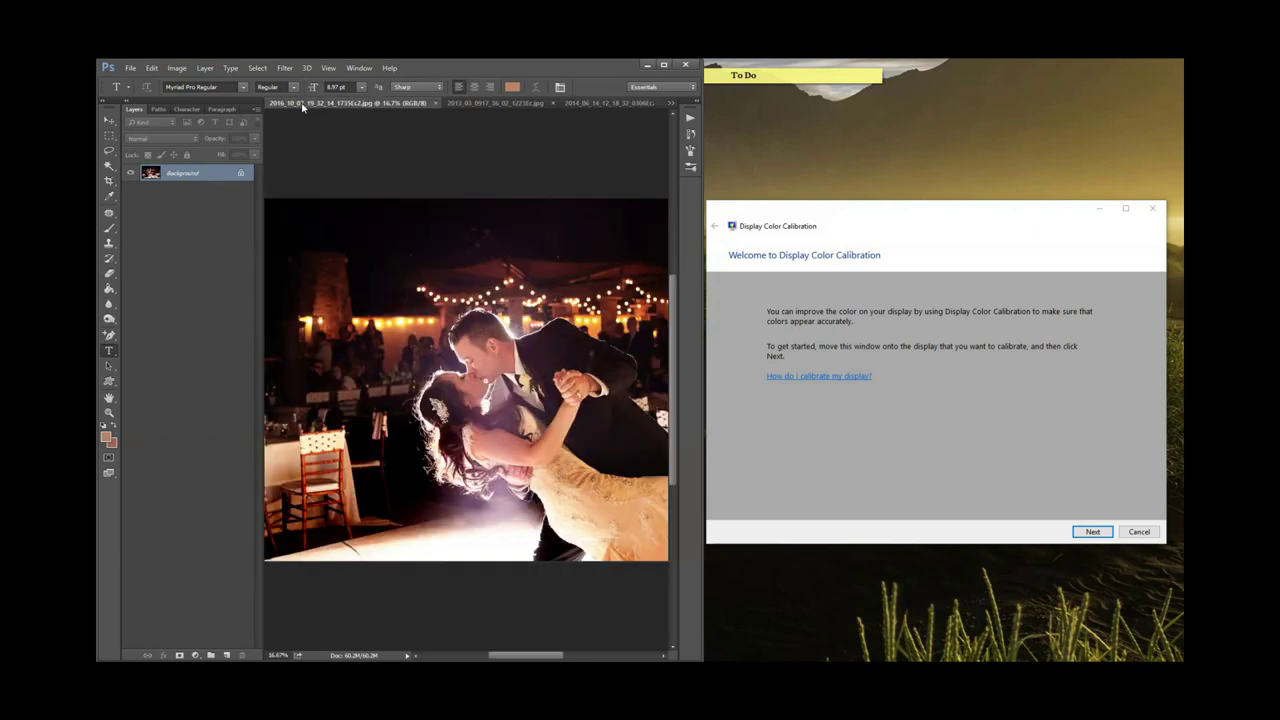
{"action": "left_click", "coordinate": [480, 104]}
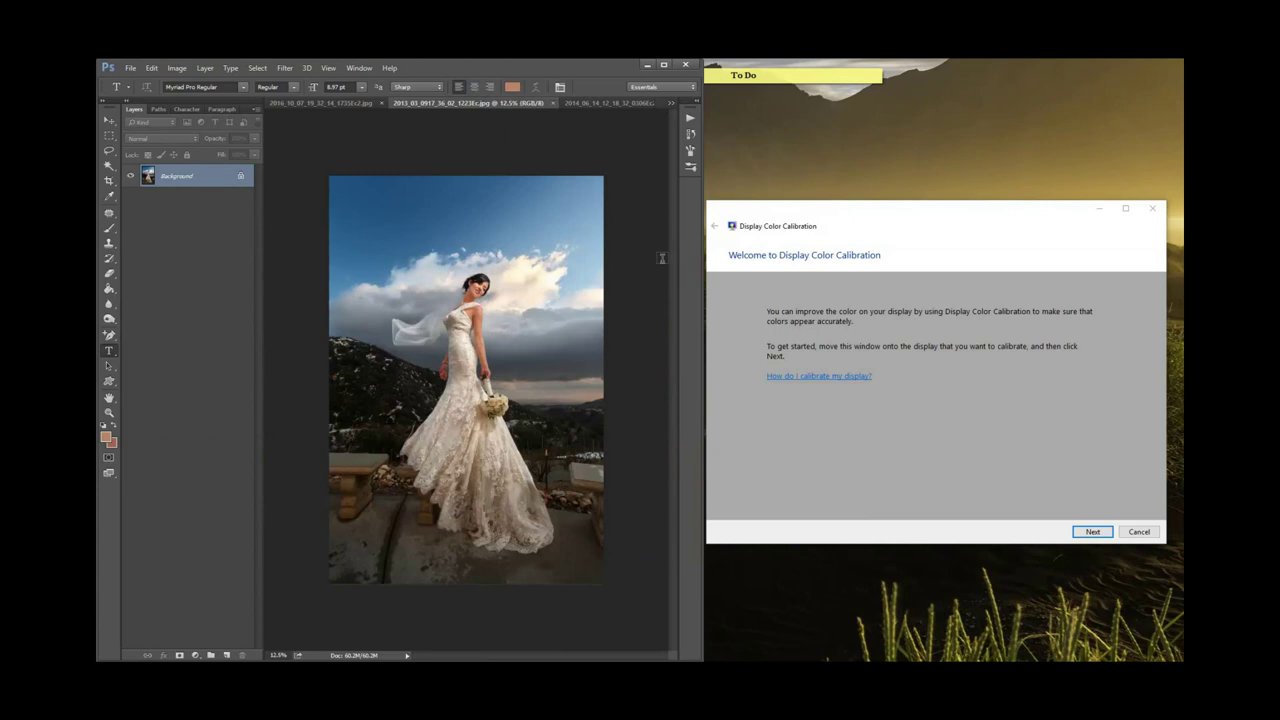
{"action": "left_click", "coordinate": [831, 215]}
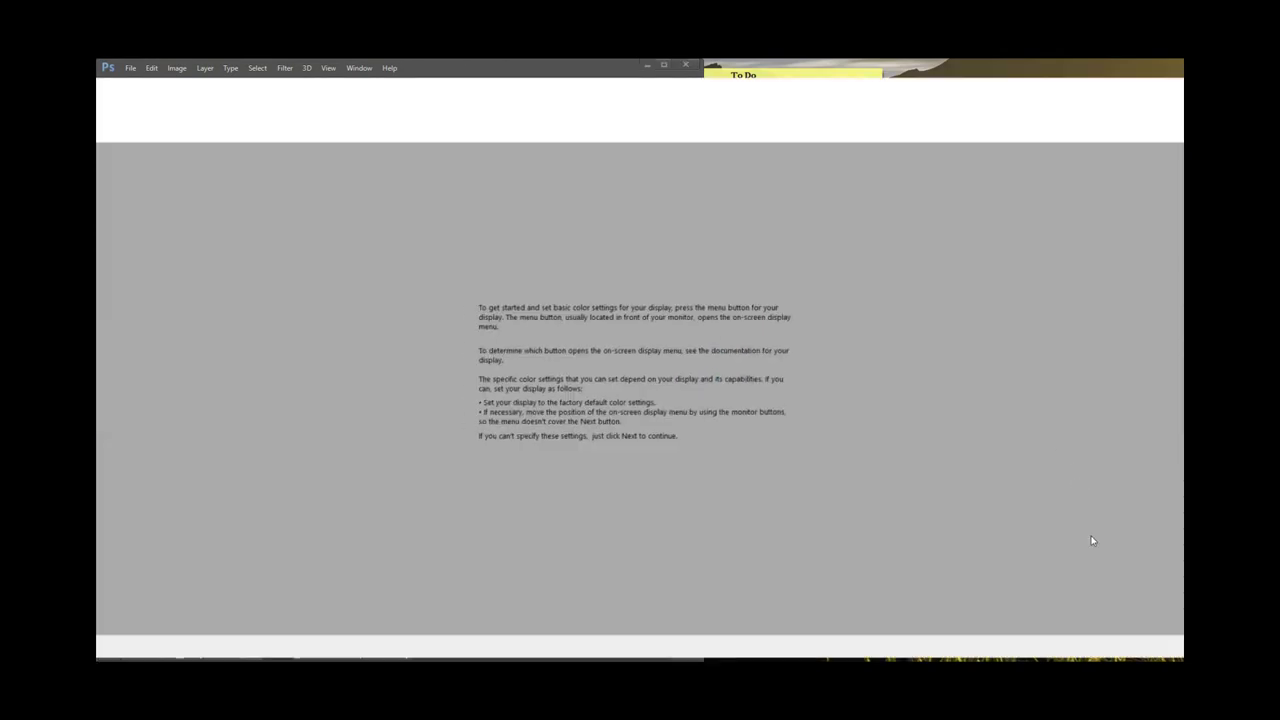
{"action": "left_click", "coordinate": [1092, 533]}
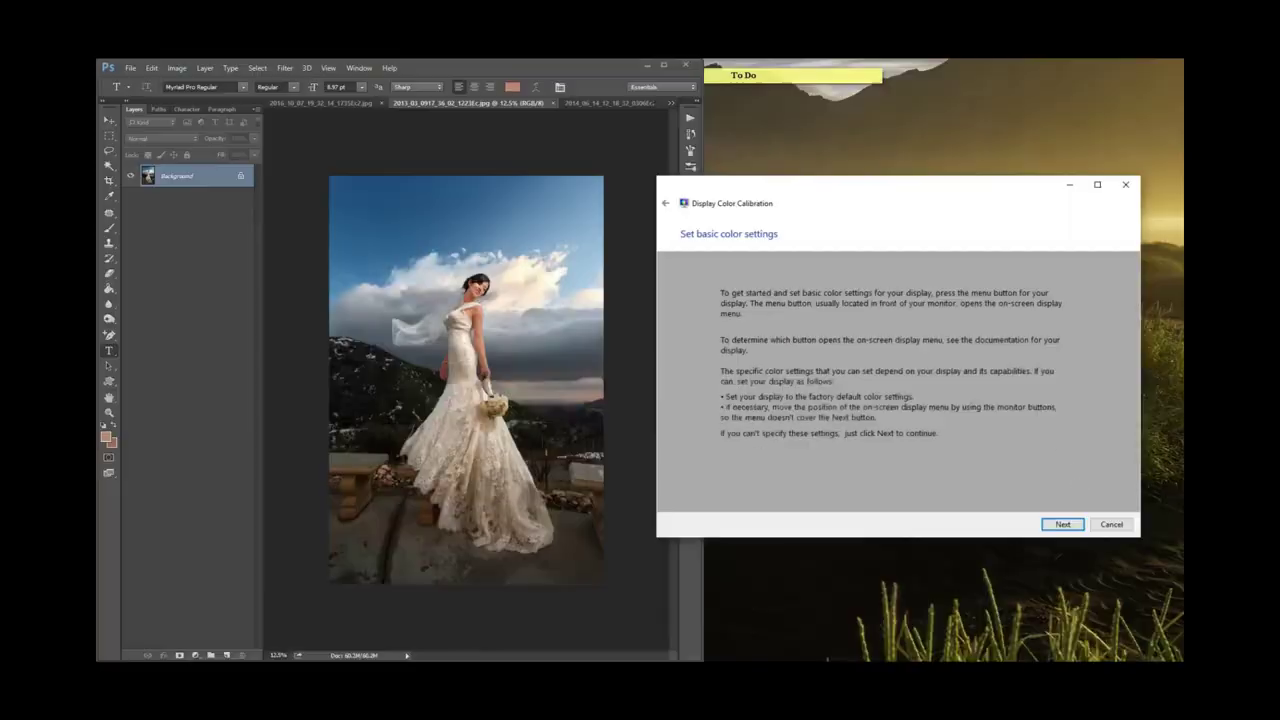
Adjust the gamma slider until the dots in each circle disappear
{"action": "left_click", "coordinate": [1091, 532]}
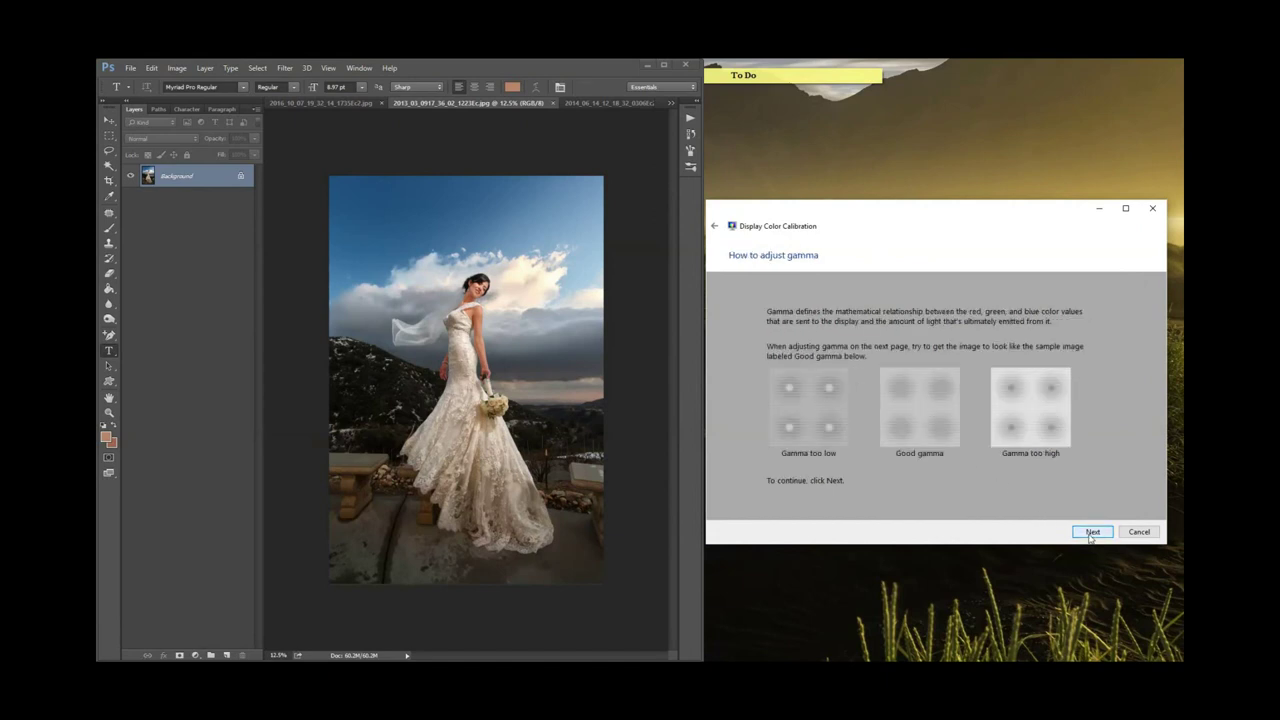
{"action": "left_click", "coordinate": [1091, 533]}
{"action": "mouse_move", "coordinate": [777, 376]}
{"action": "left_mouse_down"}
{"action": "mouse_move", "coordinate": [773, 418]}
{"action": "mouse_move", "coordinate": [773, 400]}
{"action": "left_mouse_up"}
{"action": "left_click", "coordinate": [773, 400]}
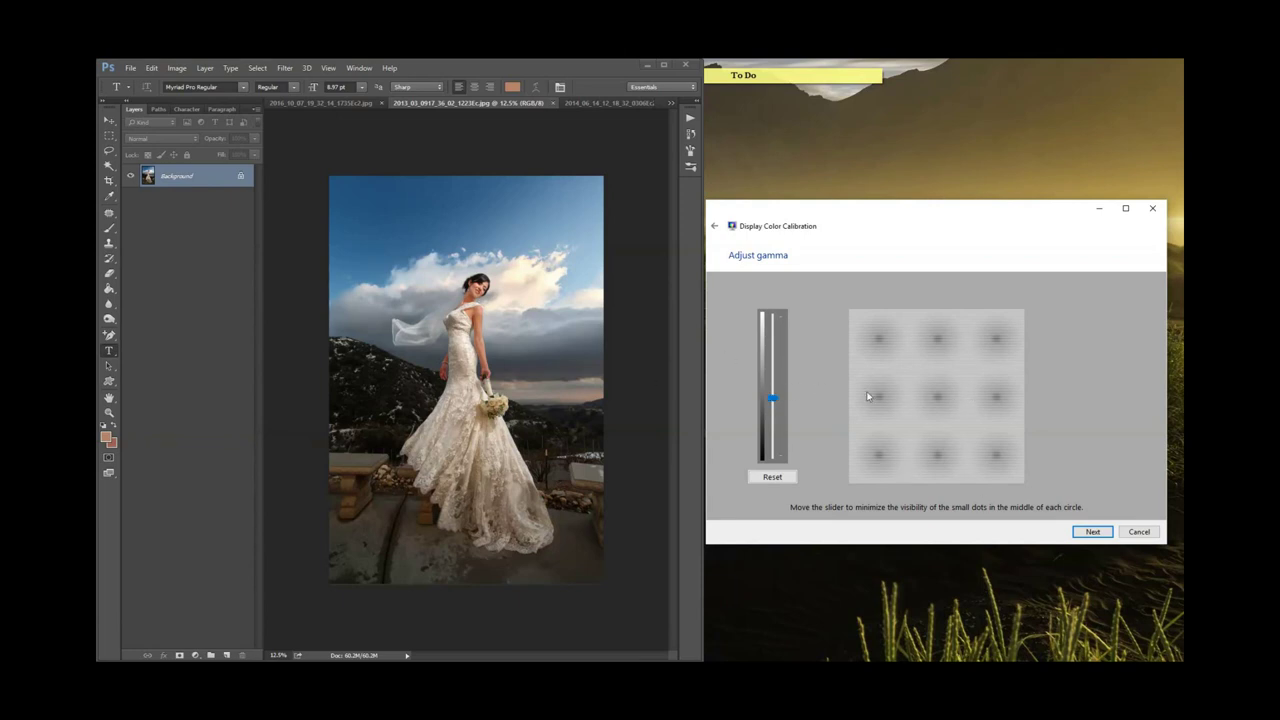
{"action": "mouse_move", "coordinate": [772, 397]}
{"action": "left_mouse_down"}
{"action": "mouse_move", "coordinate": [772, 365]}
{"action": "mouse_move", "coordinate": [772, 404]}
{"action": "left_mouse_up"}
Skip brightness and contrast to reach color balance, lowering red and green slightly
{"action": "left_click", "coordinate": [1092, 532]}
{"action": "left_click", "coordinate": [1092, 532]}
{"action": "left_click", "coordinate": [1092, 532]}
{"action": "left_click", "coordinate": [1092, 532]}
{"action": "left_click", "coordinate": [1092, 532]}
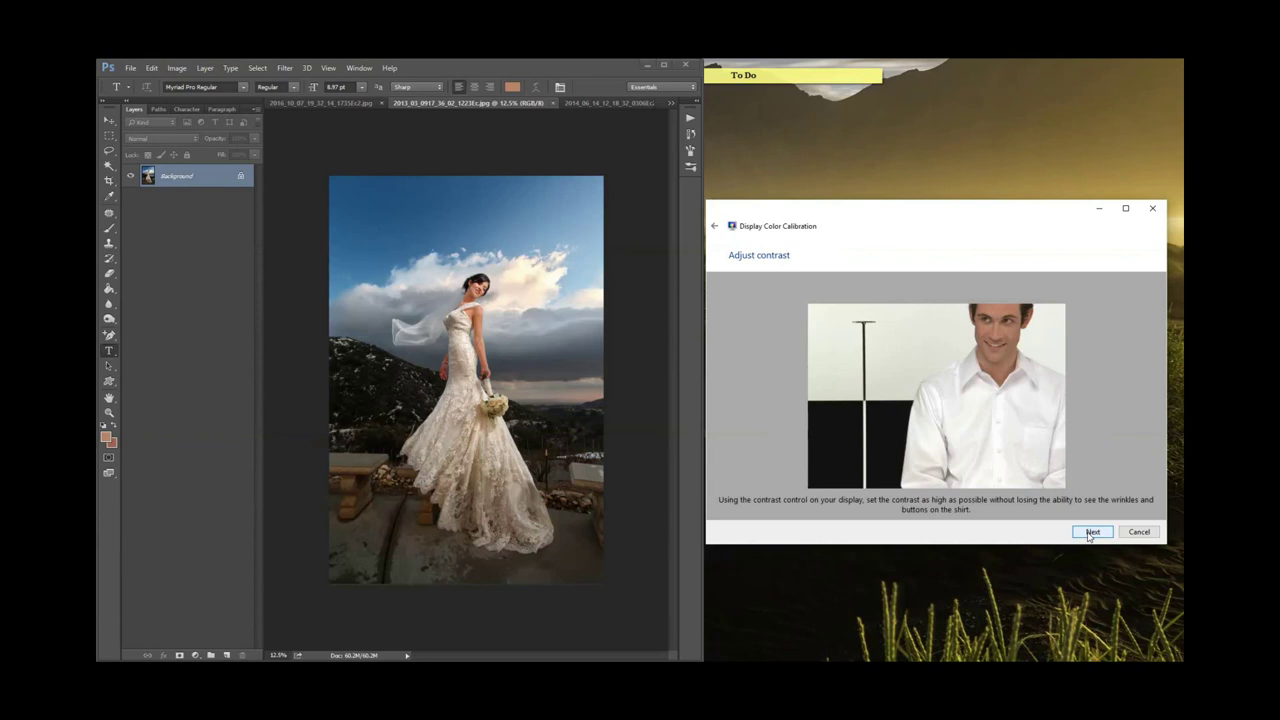
{"action": "left_click", "coordinate": [1092, 532]}
{"action": "left_click", "coordinate": [1092, 532]}
{"action": "left_click", "coordinate": [821, 509]}
{"action": "left_click", "coordinate": [955, 508]}
Try lowering blue, then restore blue, green and red to their full levels
{"action": "left_click", "coordinate": [1118, 508]}
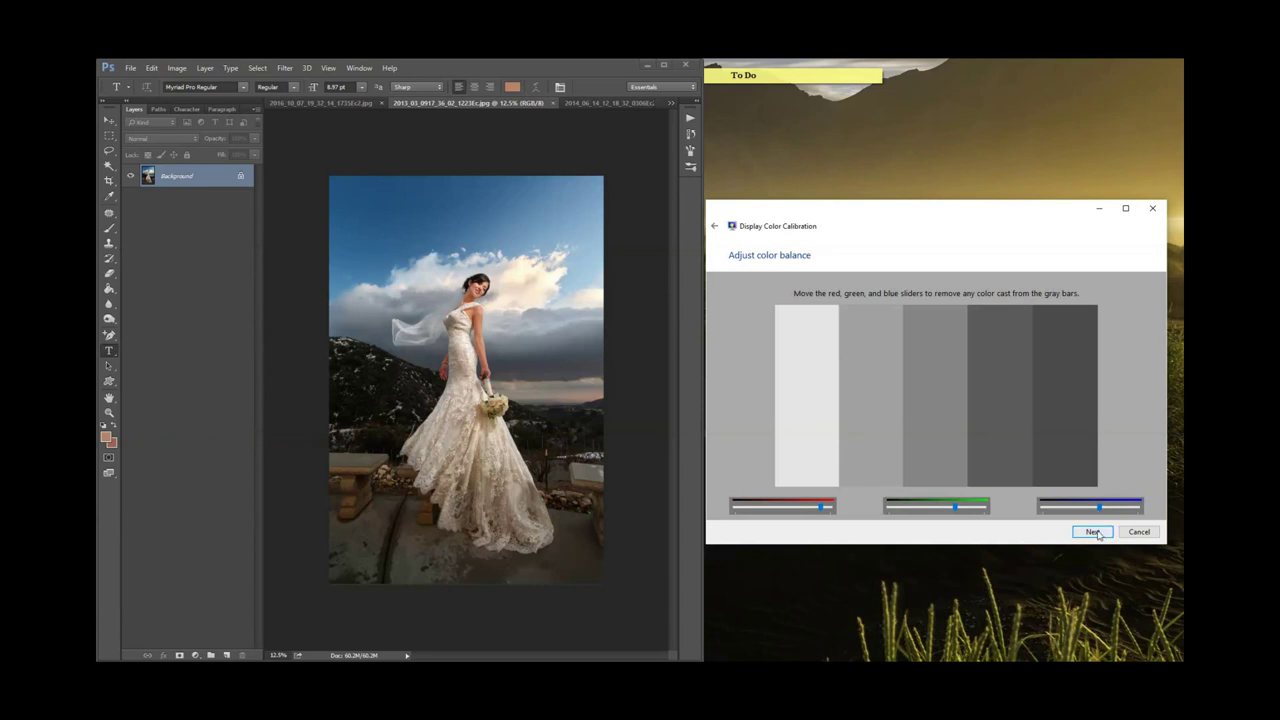
{"action": "left_click", "coordinate": [1099, 509]}
{"action": "left_click_drag", "start_coordinate": [1099, 509], "coordinate": [1138, 509]}
{"action": "left_click_drag", "start_coordinate": [956, 508], "coordinate": [984, 508]}
{"action": "left_click_drag", "start_coordinate": [822, 509], "coordinate": [837, 513]}
Finish calibration, compare with the previous calibration, close the wizard and widen Photoshop full-screen
{"action": "left_click", "coordinate": [1093, 532]}
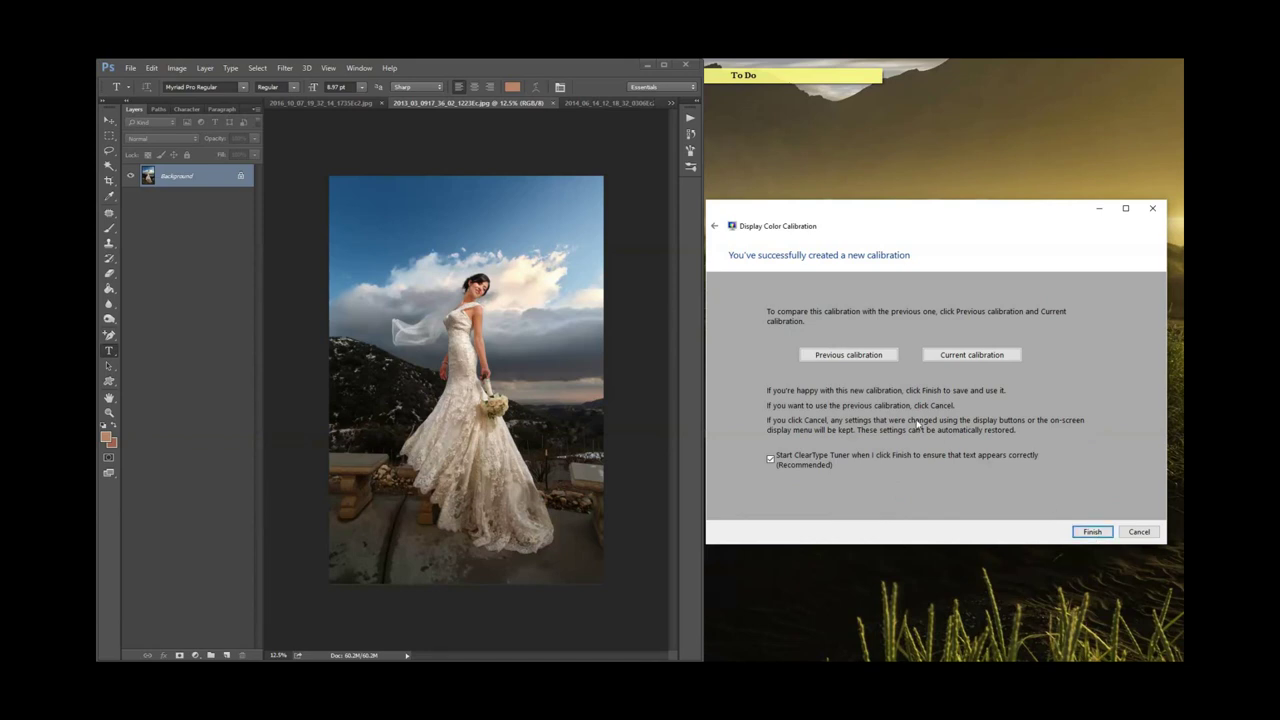
{"action": "left_click", "coordinate": [862, 355]}
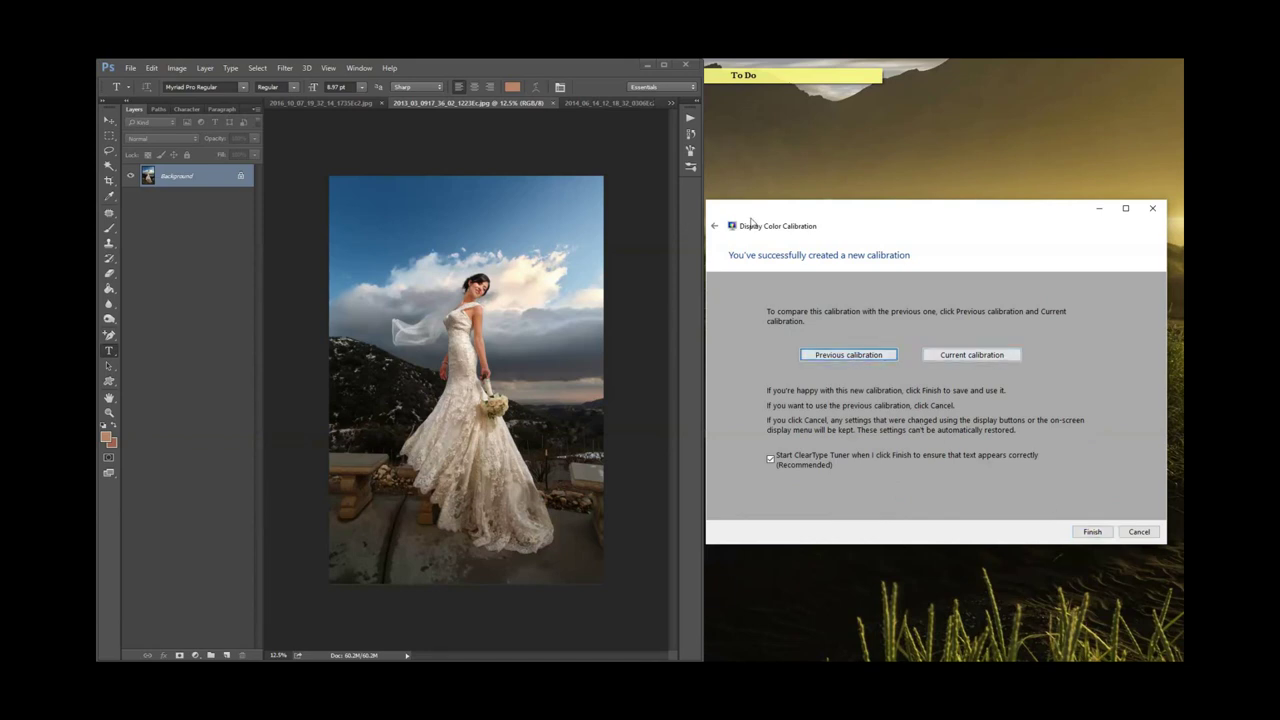
{"action": "left_click", "coordinate": [1152, 208]}
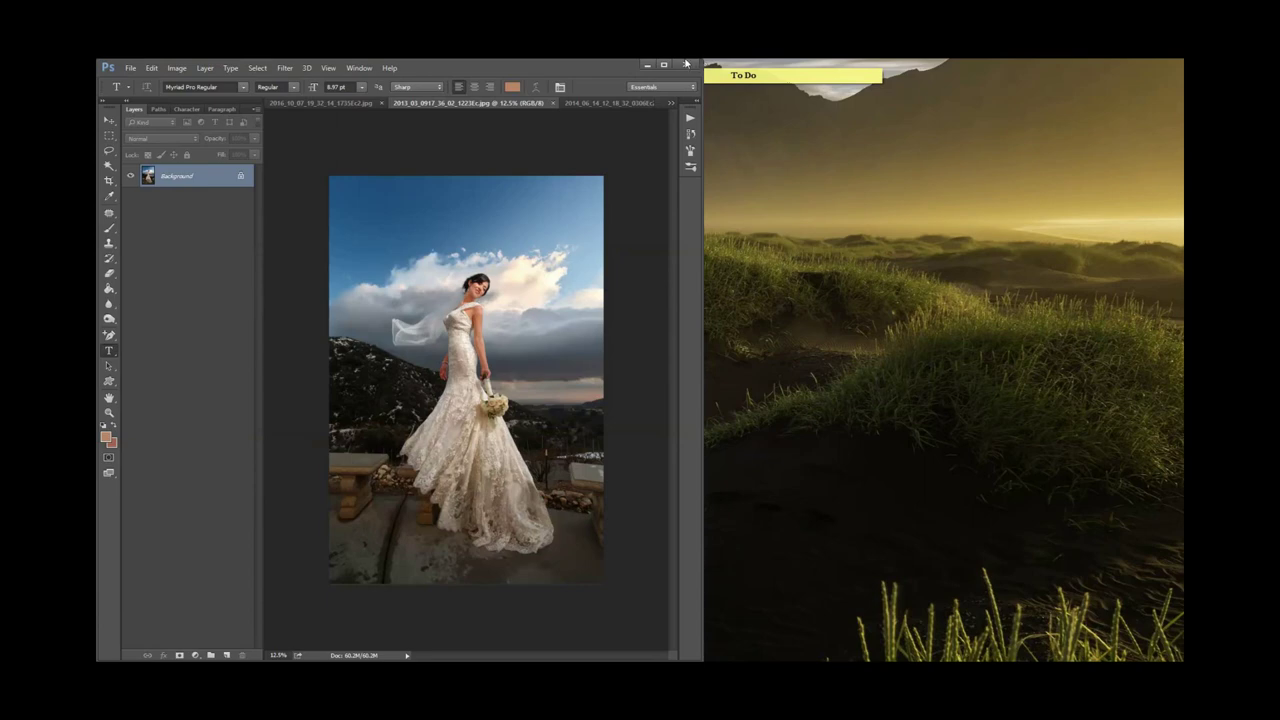
{"action": "left_click_drag", "start_coordinate": [704, 100], "coordinate": [1181, 100]}
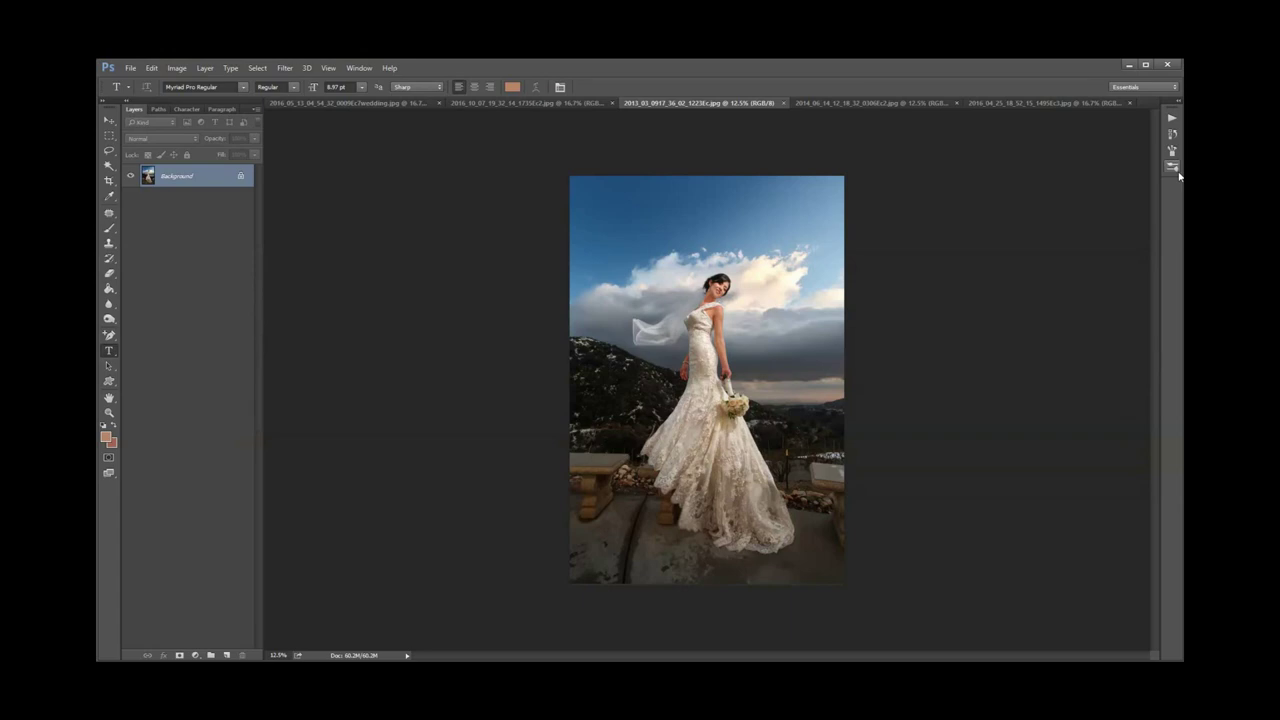
Compare the groom portrait, umbrella couple, dancing couple and bride-on-beach wedding photos
{"action": "left_click", "coordinate": [852, 103]}
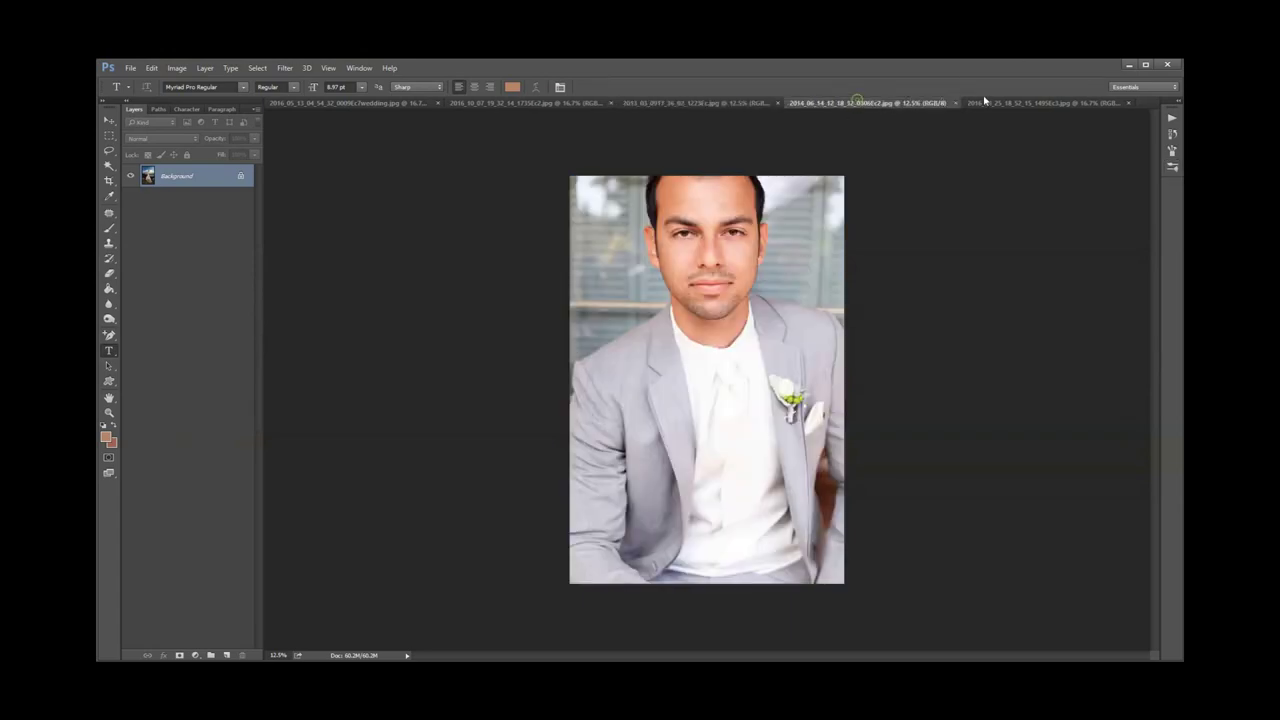
{"action": "left_click", "coordinate": [1013, 104]}
{"action": "left_click", "coordinate": [820, 103]}
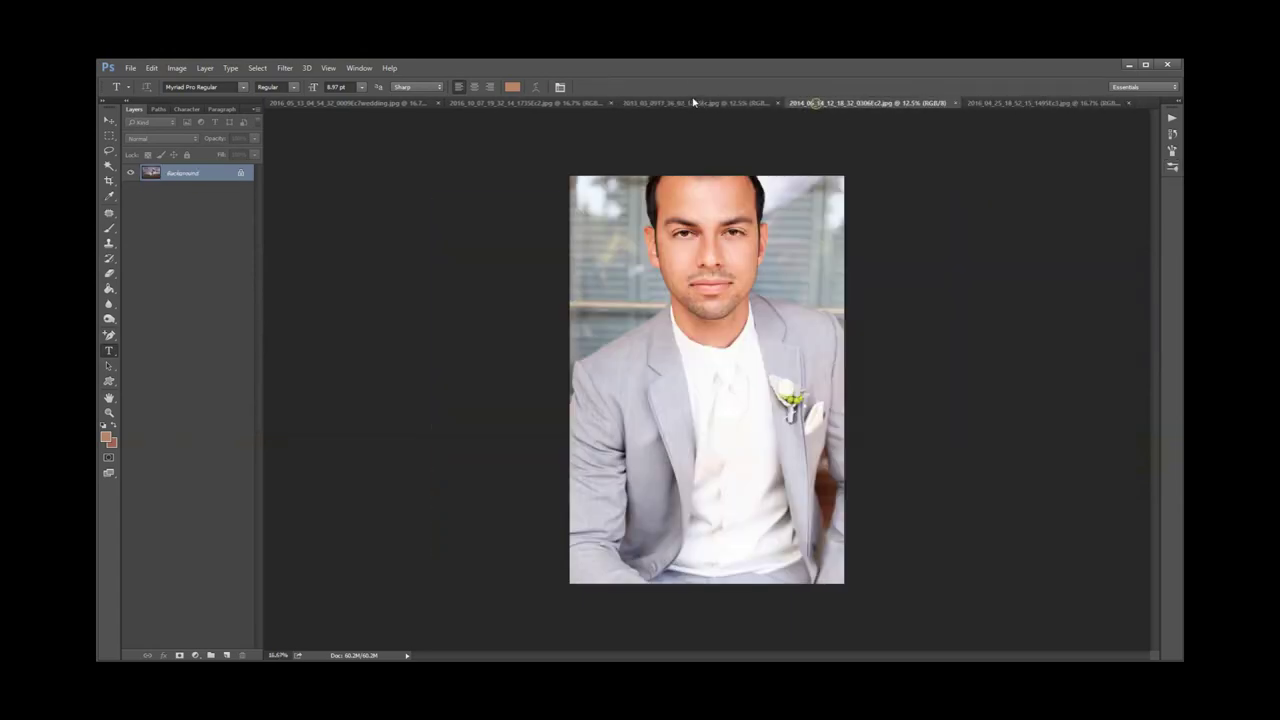
{"action": "left_click", "coordinate": [505, 103]}
{"action": "left_click", "coordinate": [395, 104]}
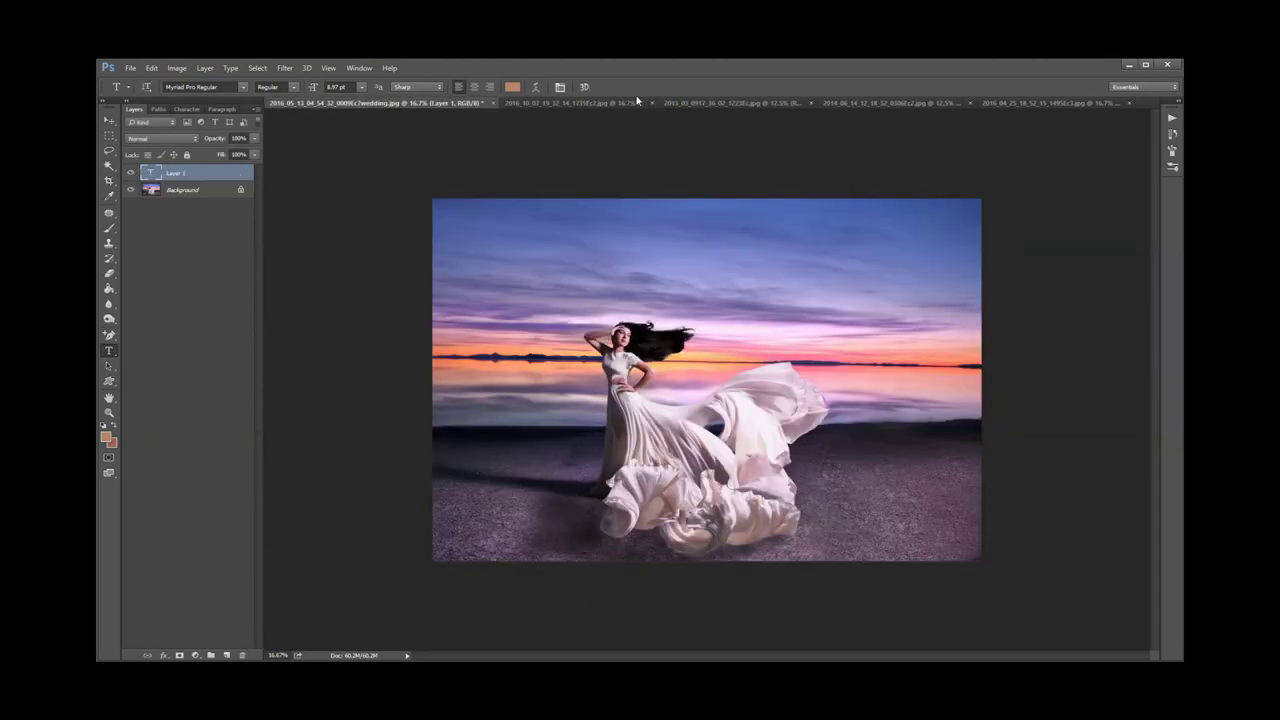
Cycle through the dancing, bride-on-mountain, groom and umbrella photos, checking the Window menu without choosing anything
{"action": "left_click", "coordinate": [606, 104]}
{"action": "left_click", "coordinate": [725, 103]}
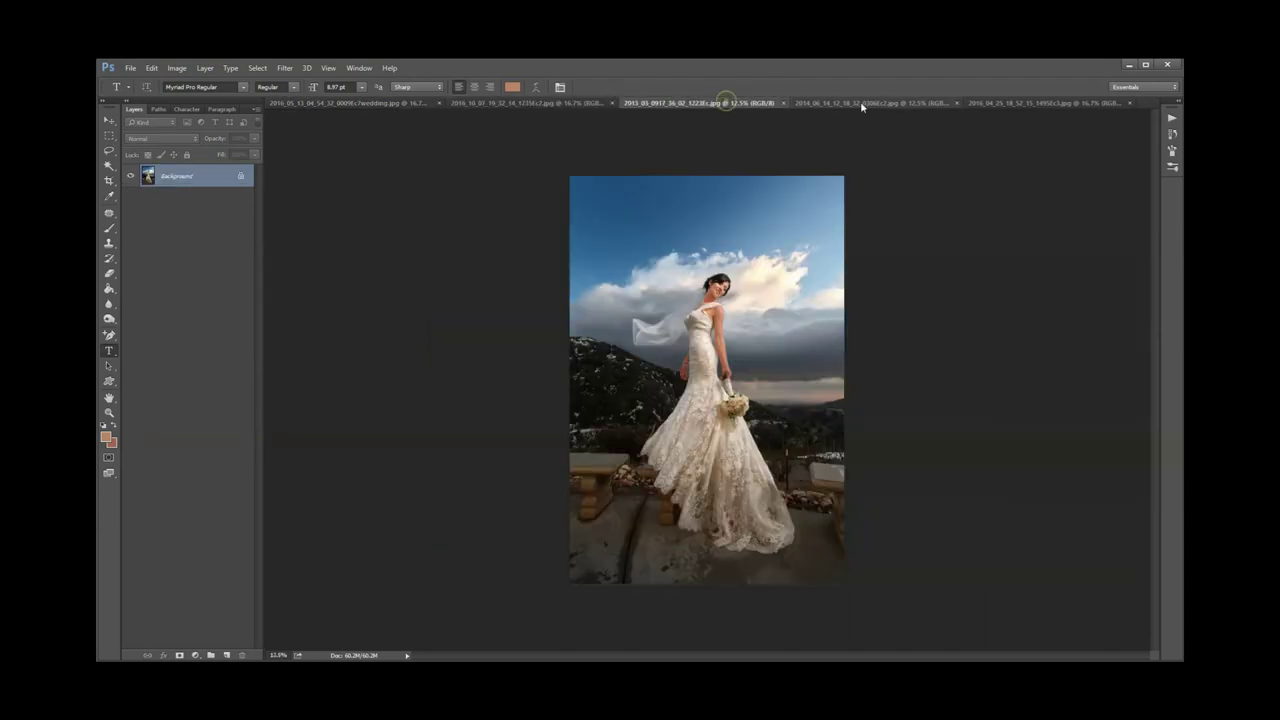
{"action": "left_click", "coordinate": [860, 102]}
{"action": "left_click", "coordinate": [1005, 104]}
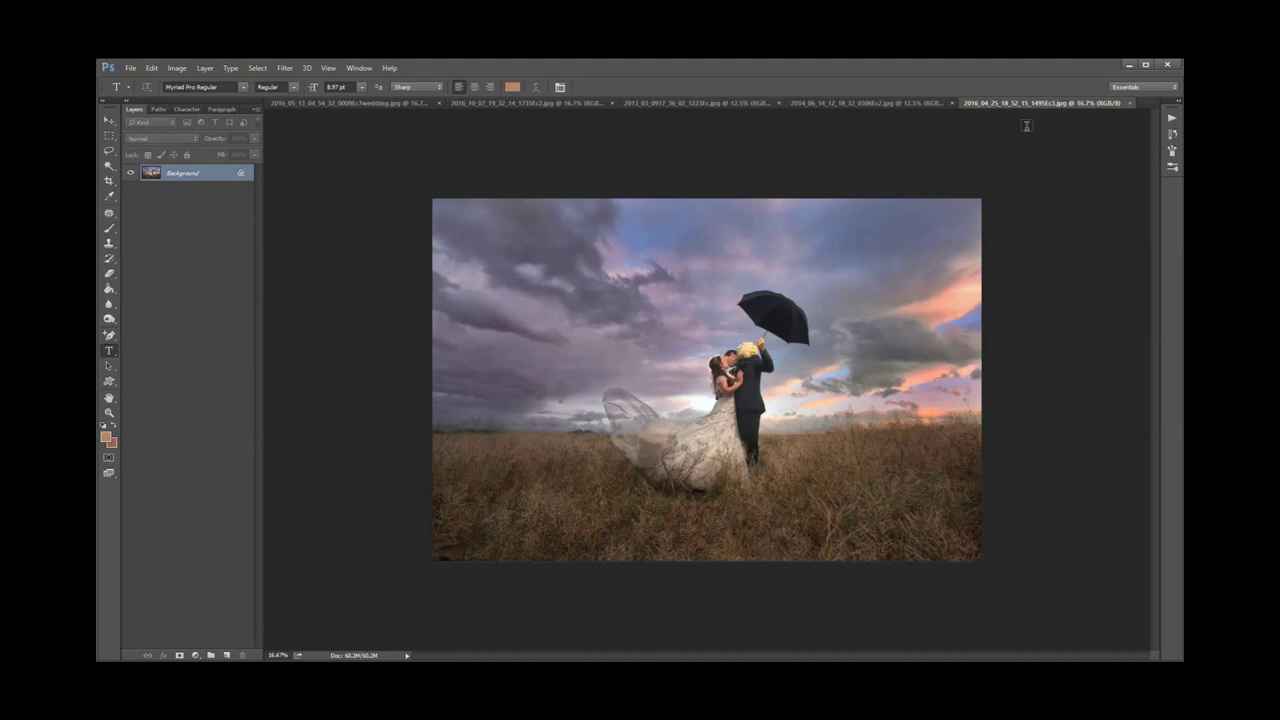
{"action": "left_click", "coordinate": [362, 72]}
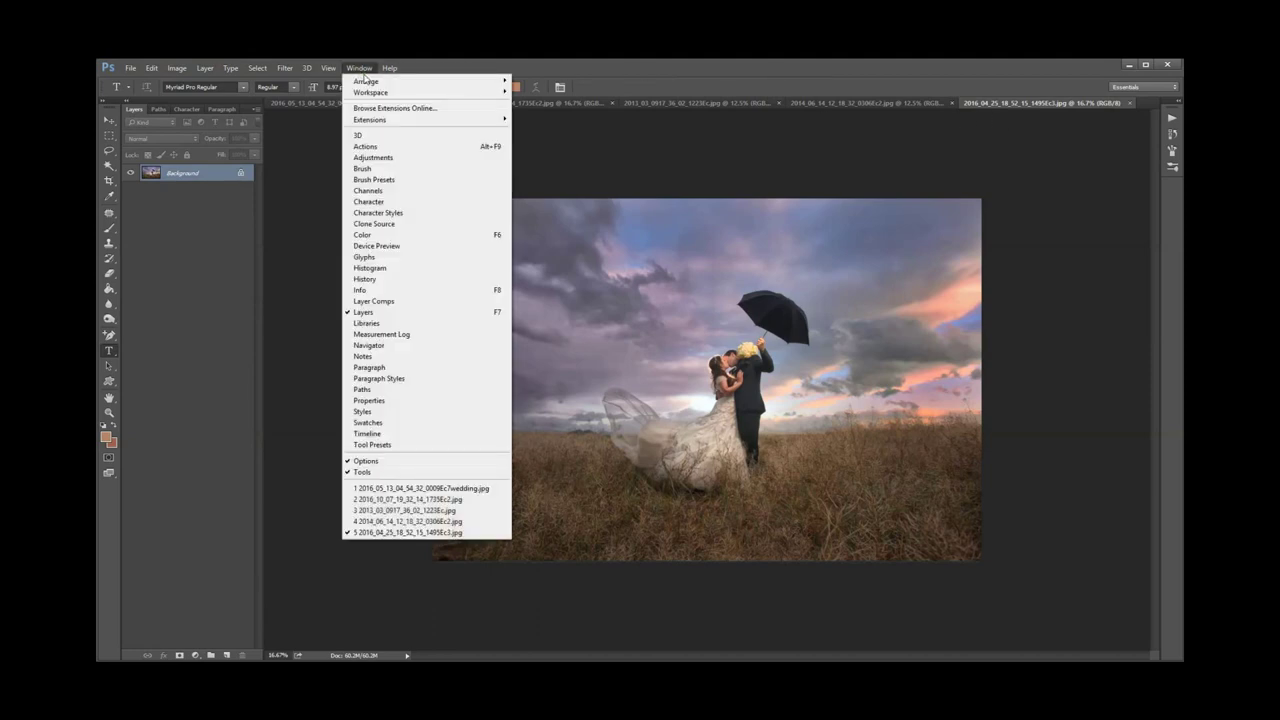
{"action": "left_click", "coordinate": [592, 72]}
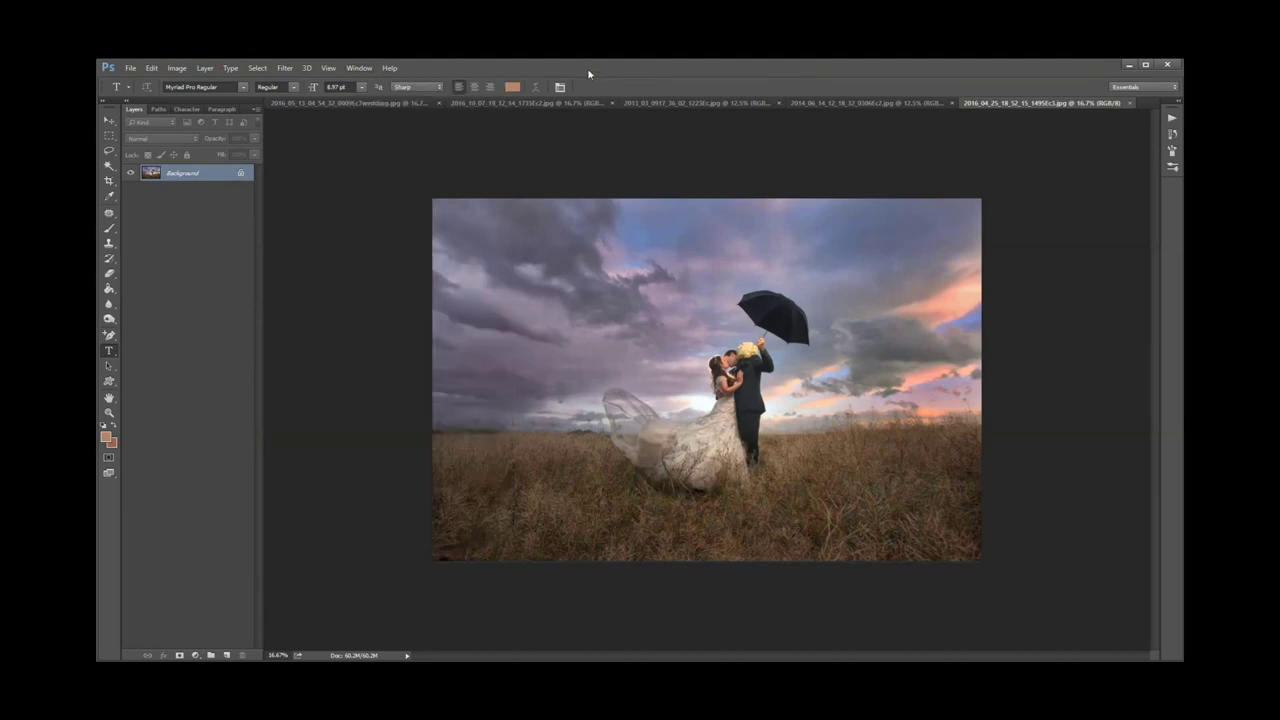